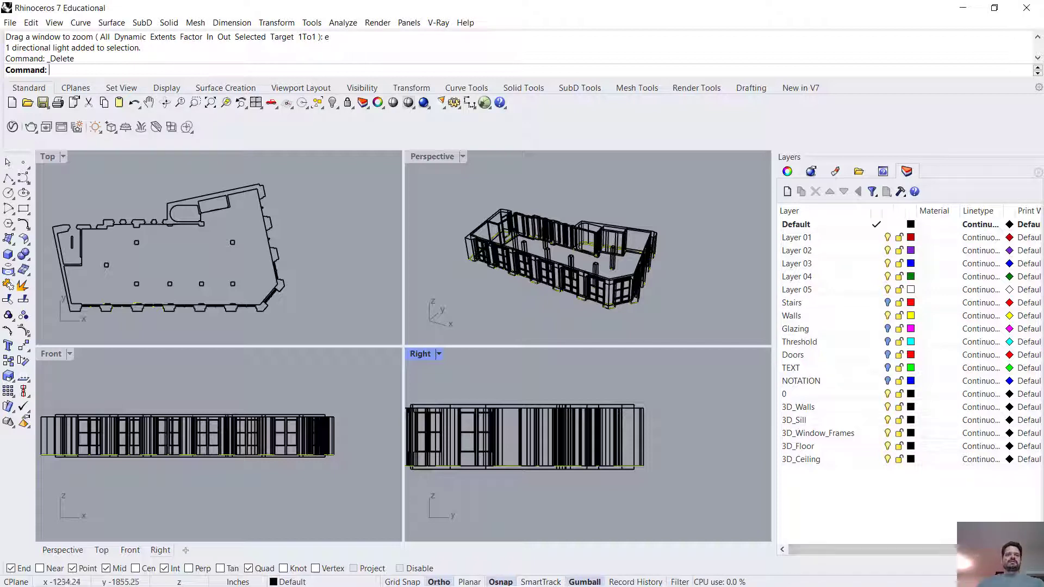
# Step: Switch the Perspective viewport to Shaded display and maximize it
pyautogui.click(549, 305)
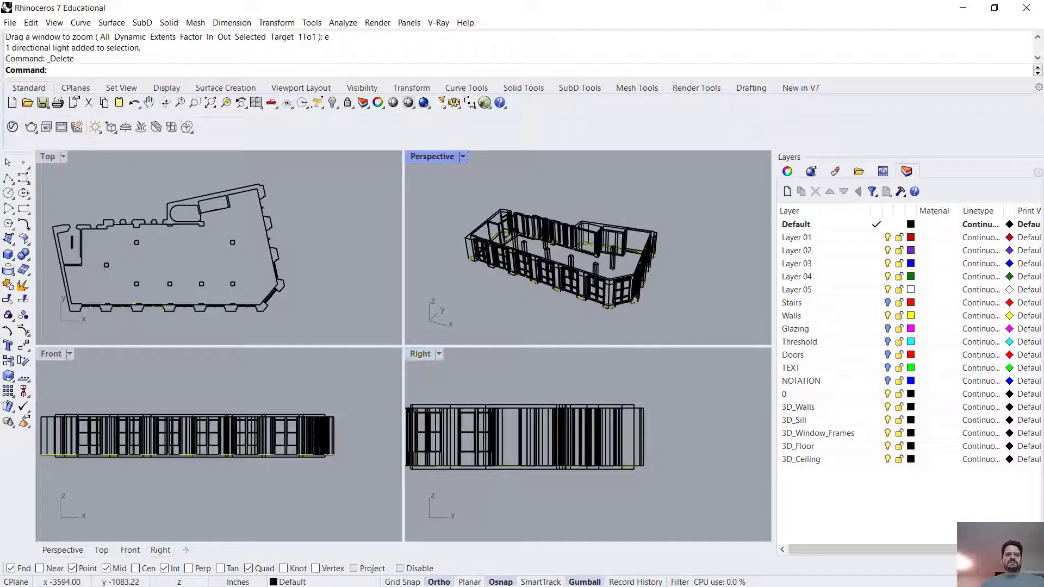
pyautogui.click(463, 156)
pyautogui.click(501, 183)
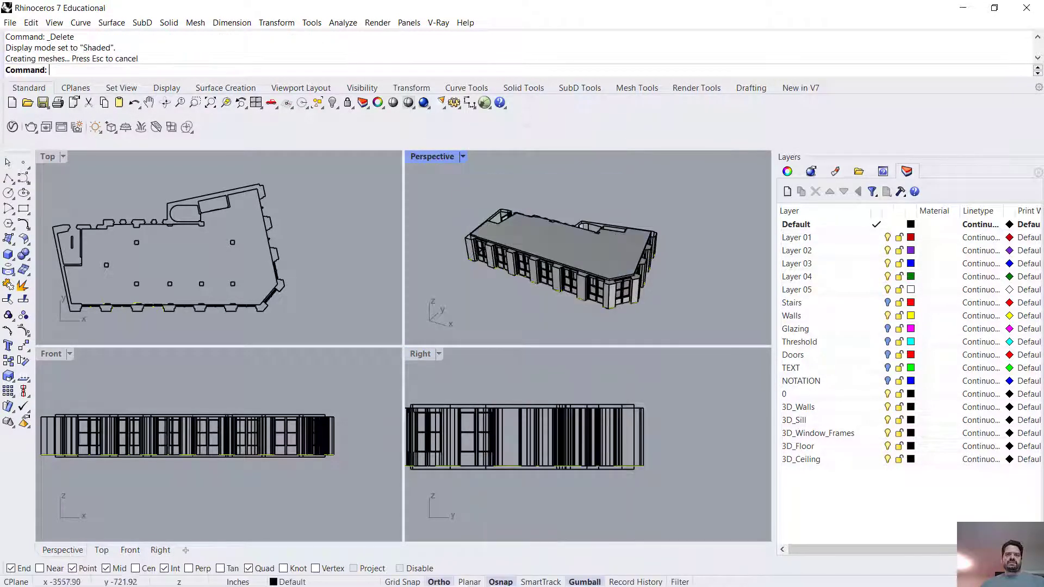
pyautogui.doubleClick(432, 156)
pyautogui.moveTo(380, 435); pyautogui.dragTo(375, 354, button='right')
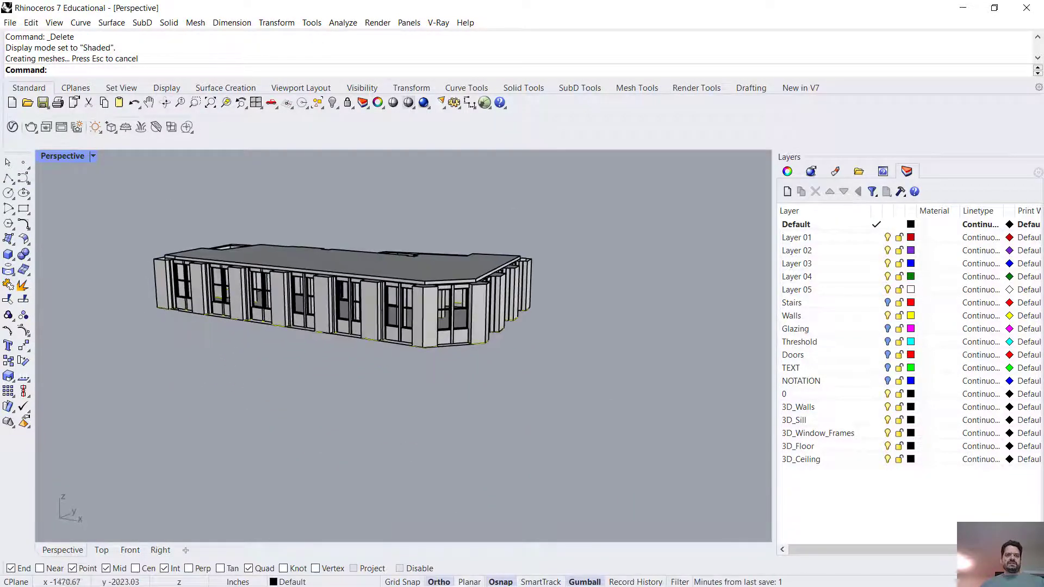
# Step: Fit the whole building in the Perspective view and look around its exterior from the window facade side
pyautogui.click(375, 325)
pyautogui.write('z')
pyautogui.press('Return')
pyautogui.write('e')
pyautogui.press('Return')
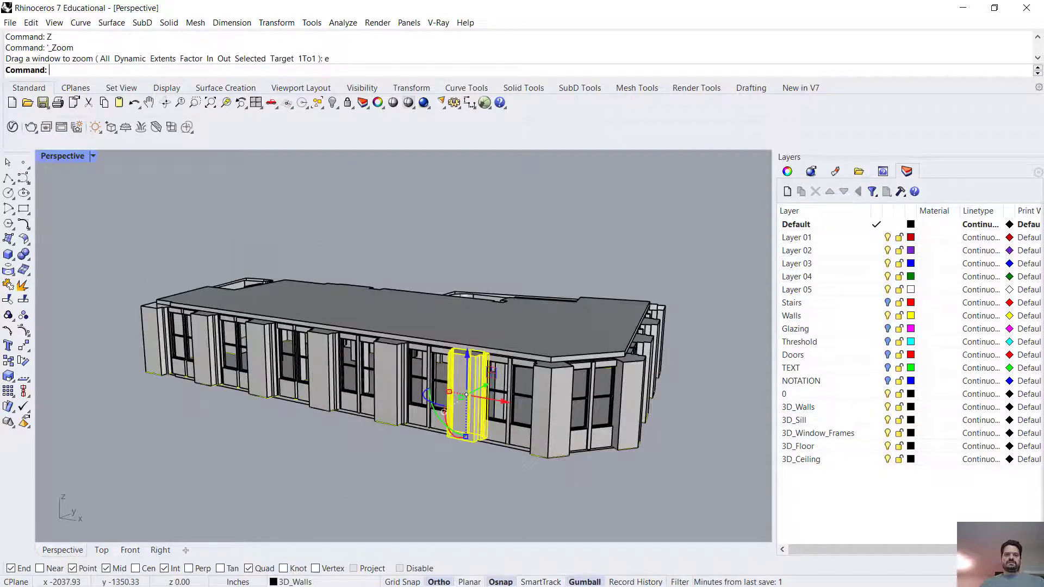
pyautogui.moveTo(468, 402); pyautogui.dragTo(462, 443, button='right')
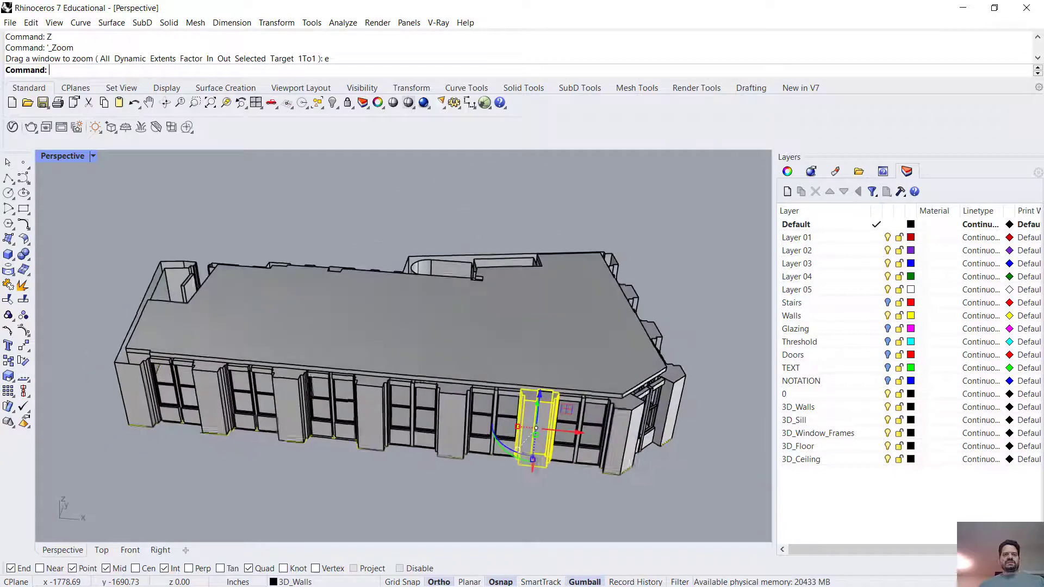
pyautogui.moveTo(522, 405); pyautogui.dragTo(462, 375, button='right')
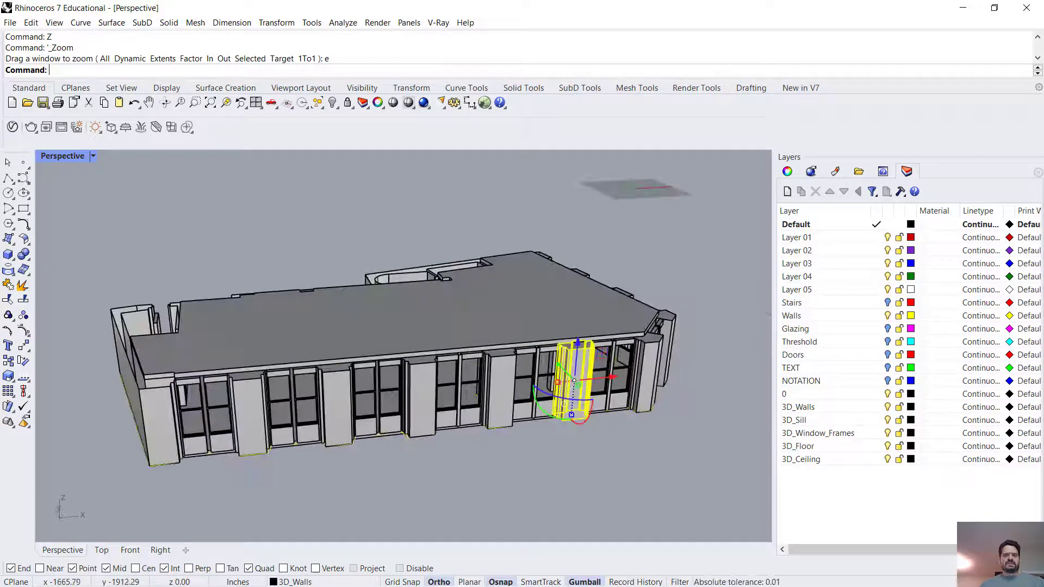
# Step: Move the Perspective camera inside the building, looking along the room's columns and windowed wall
pyautogui.moveTo(564, 404); pyautogui.dragTo(272, 337, button='right')
pyautogui.scroll(6, 272, 342)
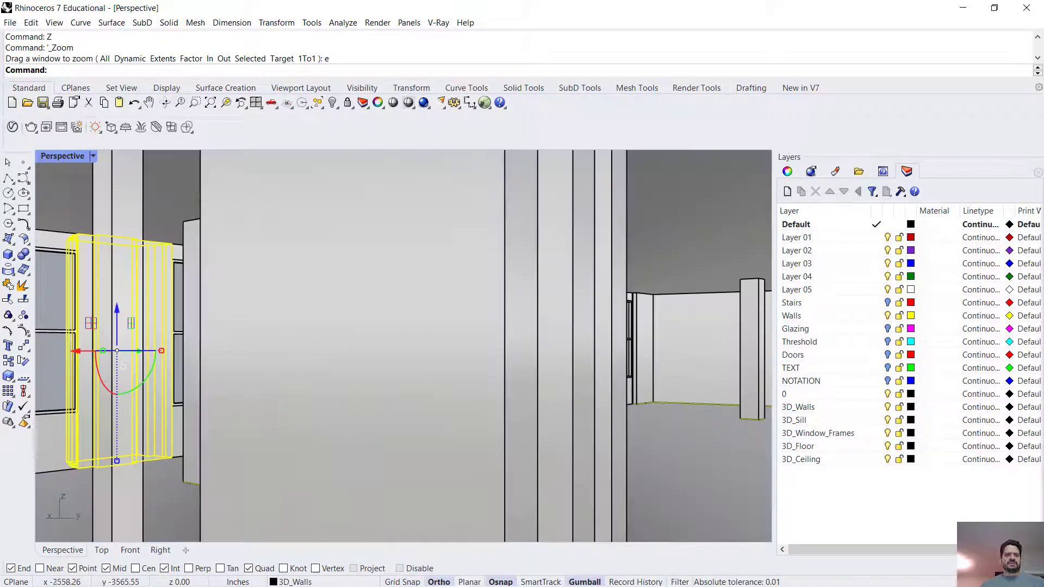
pyautogui.scroll(2, 274, 372)
pyautogui.scroll(-1, 274, 372)
pyautogui.scroll(1, 274, 372)
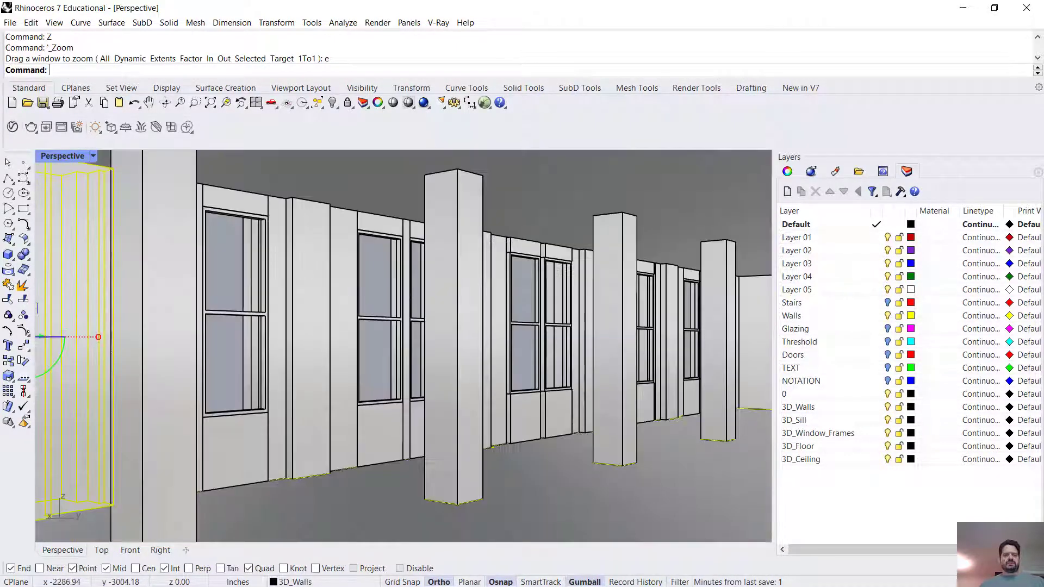
pyautogui.keyDown('shift'); pyautogui.moveTo(327, 374); pyautogui.dragTo(276, 375, button='right'); pyautogui.keyUp('shift')
pyautogui.scroll(-2, 276, 375)
pyautogui.scroll(-2, 282, 378)
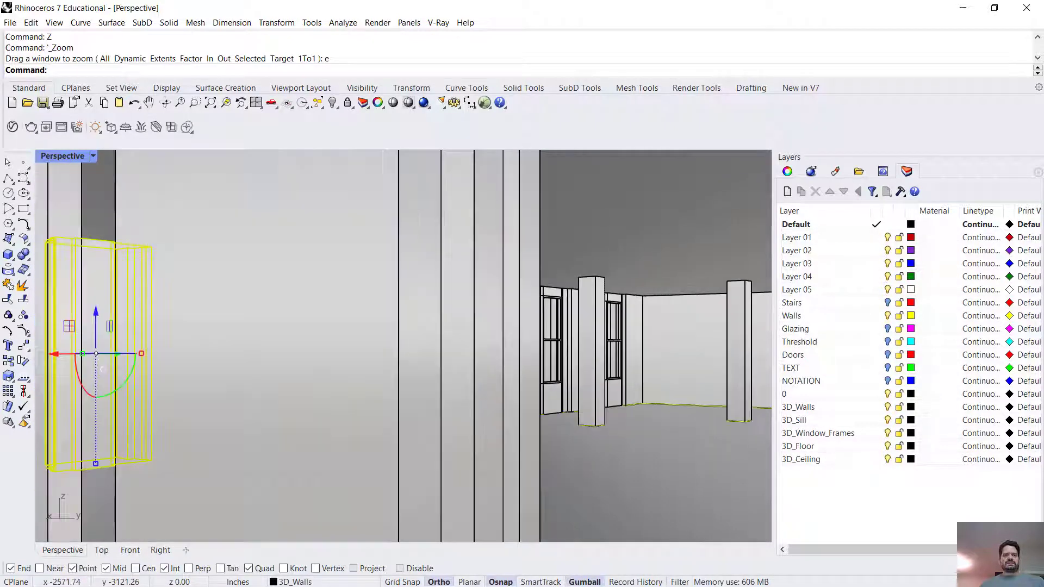
pyautogui.scroll(2, 280, 377)
pyautogui.keyDown('shift'); pyautogui.moveTo(320, 376); pyautogui.dragTo(252, 369, button='right'); pyautogui.keyUp('shift')
pyautogui.scroll(-1, 253, 369)
pyautogui.scroll(-1, 252, 370)
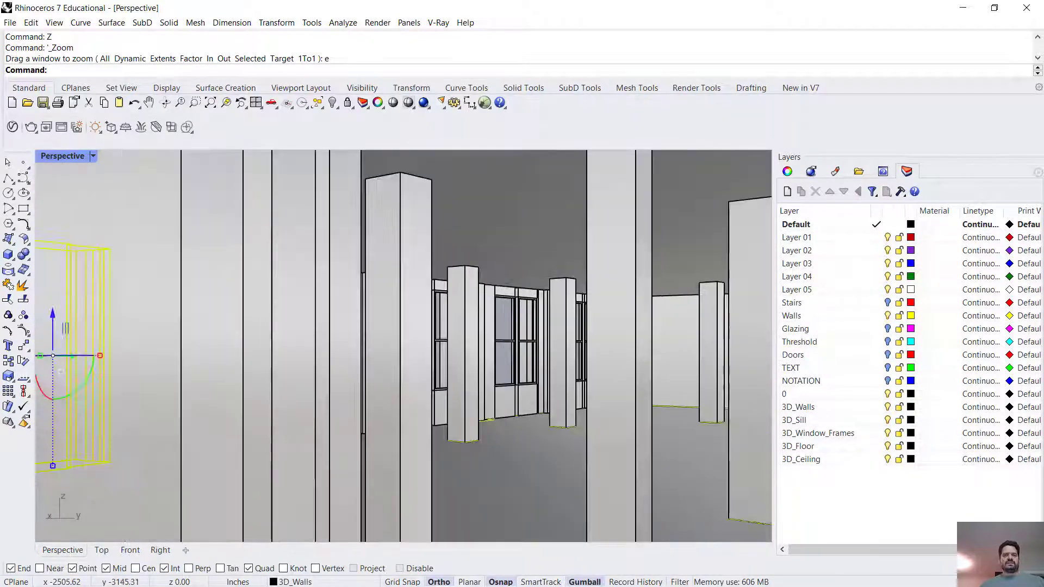
pyautogui.keyDown('shift'); pyautogui.moveTo(348, 376); pyautogui.dragTo(265, 318, button='right'); pyautogui.keyUp('shift')
pyautogui.scroll(2, 280, 371)
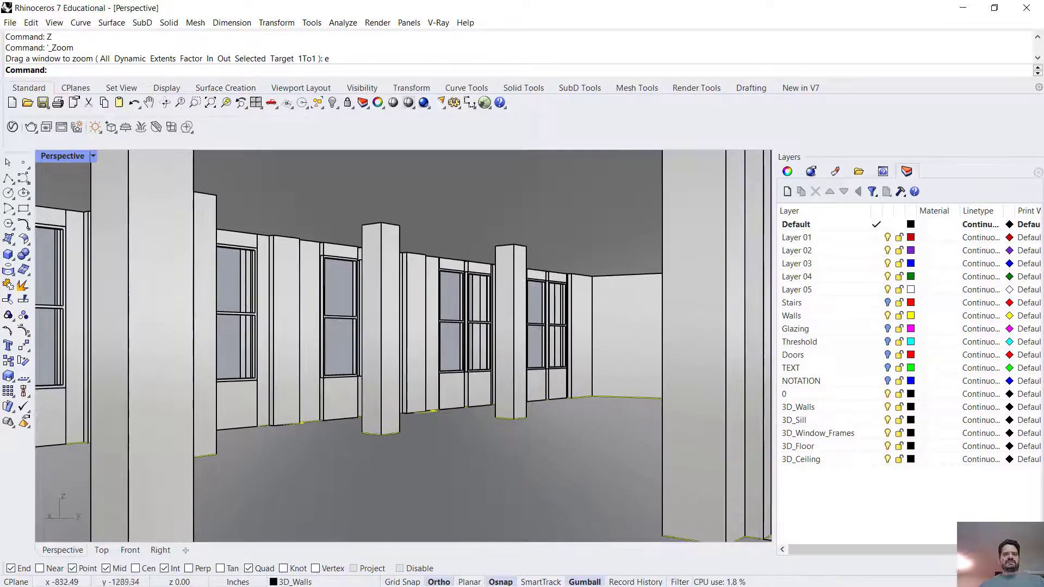
# Step: Set the Perspective camera's lens length to 24 mm with no object selected
pyautogui.click(279, 343)
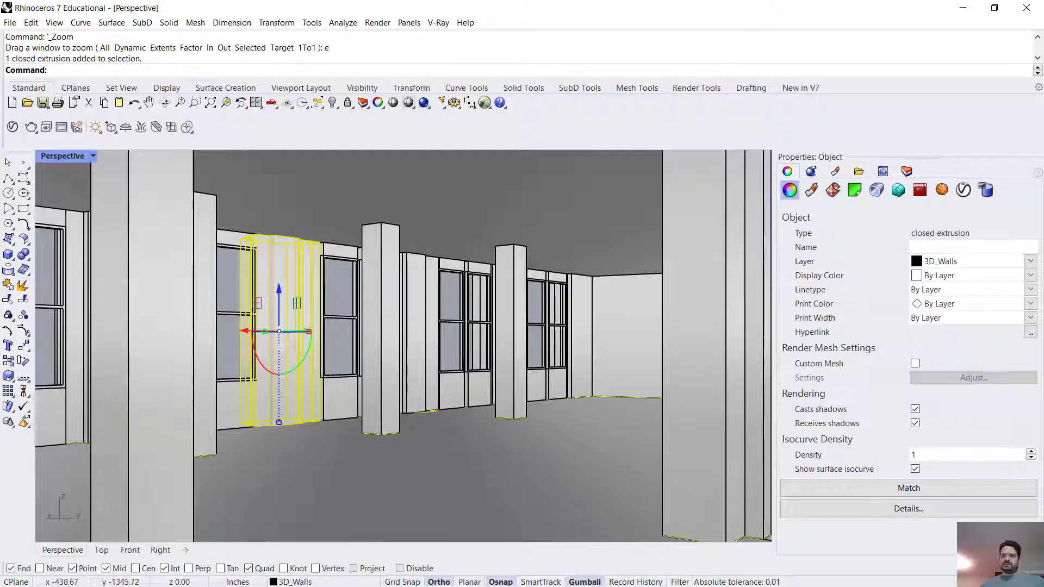
pyautogui.press('Escape')
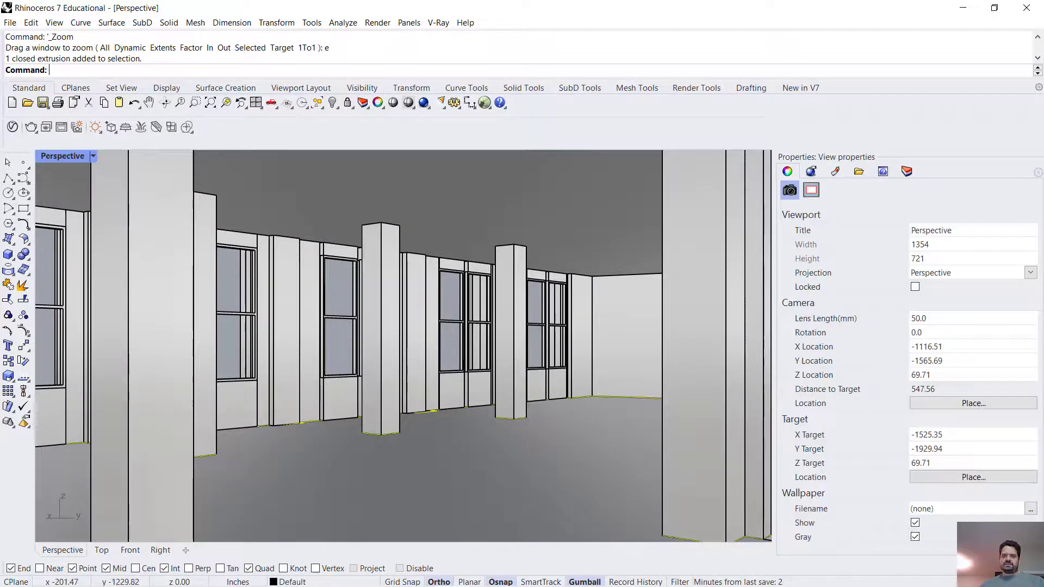
pyautogui.click(919, 319)
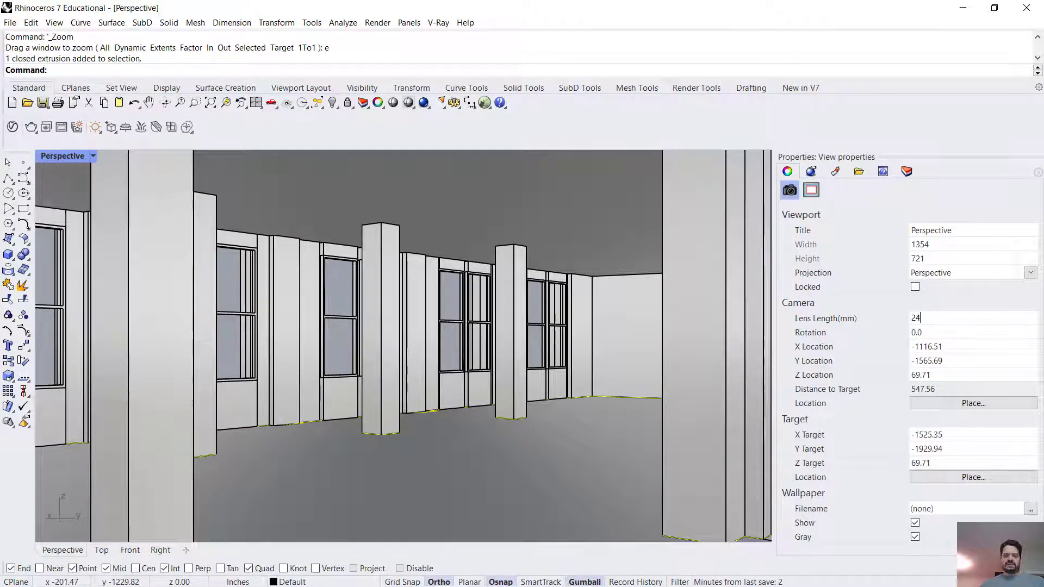
pyautogui.write('24')
pyautogui.press('Return')
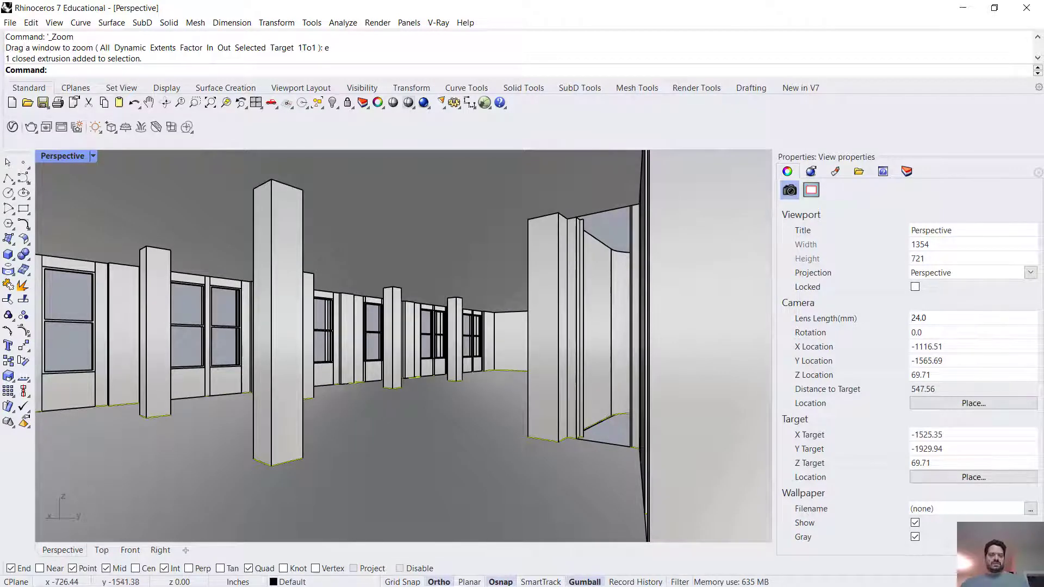
# Step: Frame the interior to show more of the columns and curved niche, and save it as the named view "Lighting Test Viewpoint"
pyautogui.keyDown('shift'); pyautogui.moveTo(463, 340); pyautogui.dragTo(509, 342, button='right'); pyautogui.keyUp('shift')
pyautogui.write('NamedView')
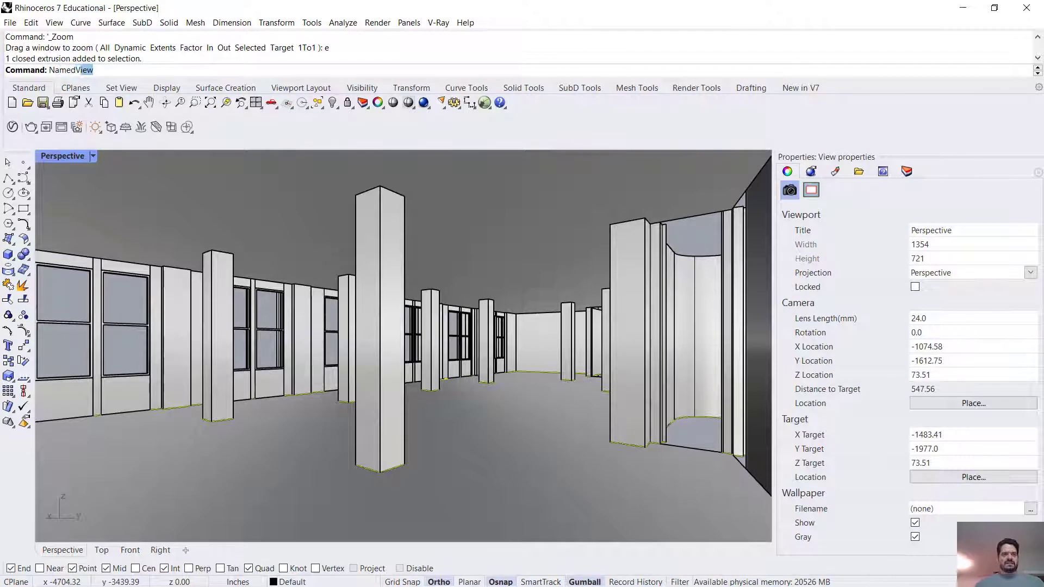
pyautogui.press('Return')
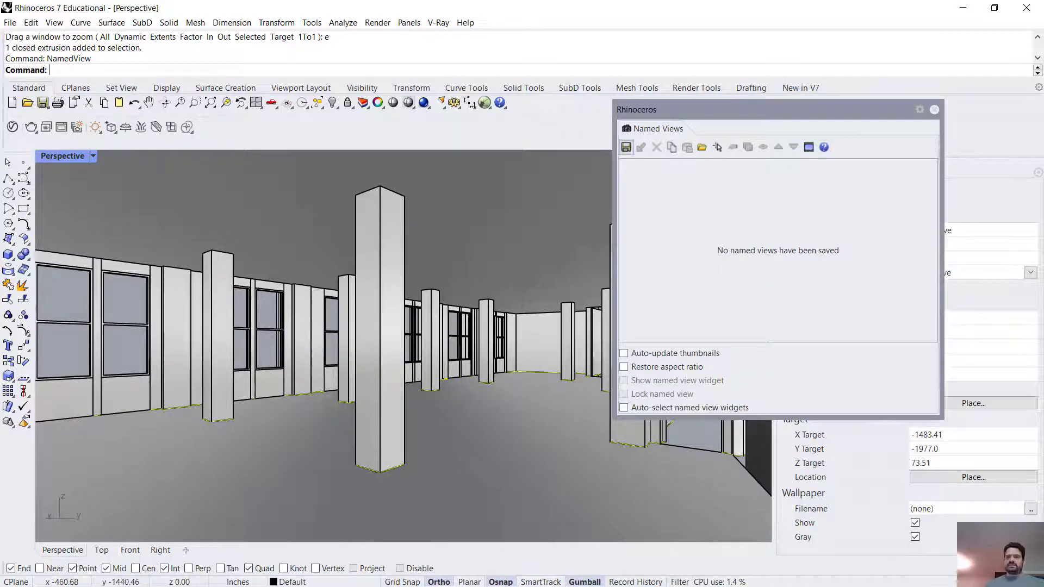
pyautogui.click(626, 147)
pyautogui.write('Lighting')
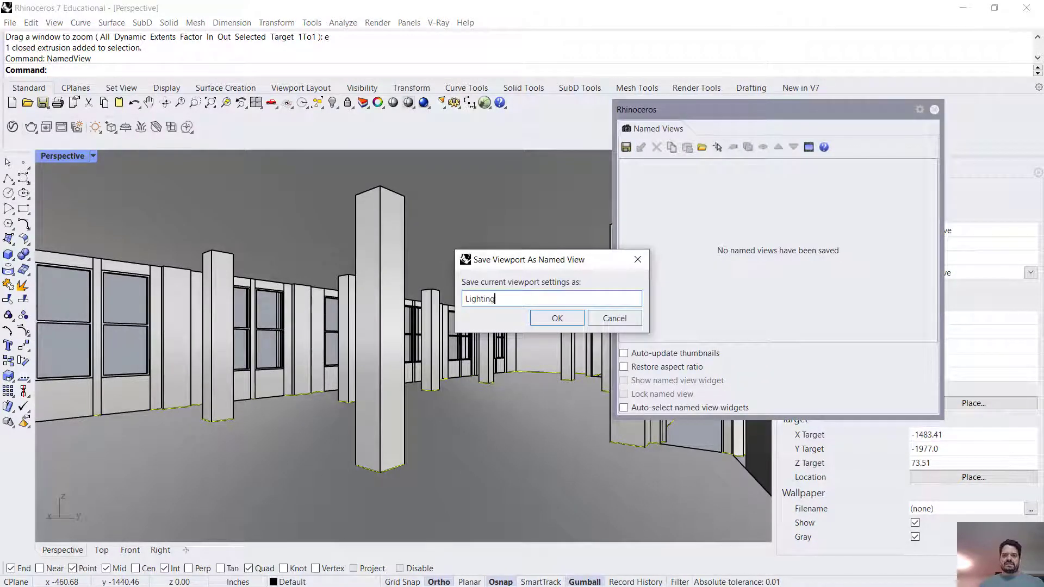
pyautogui.write(' Tes')
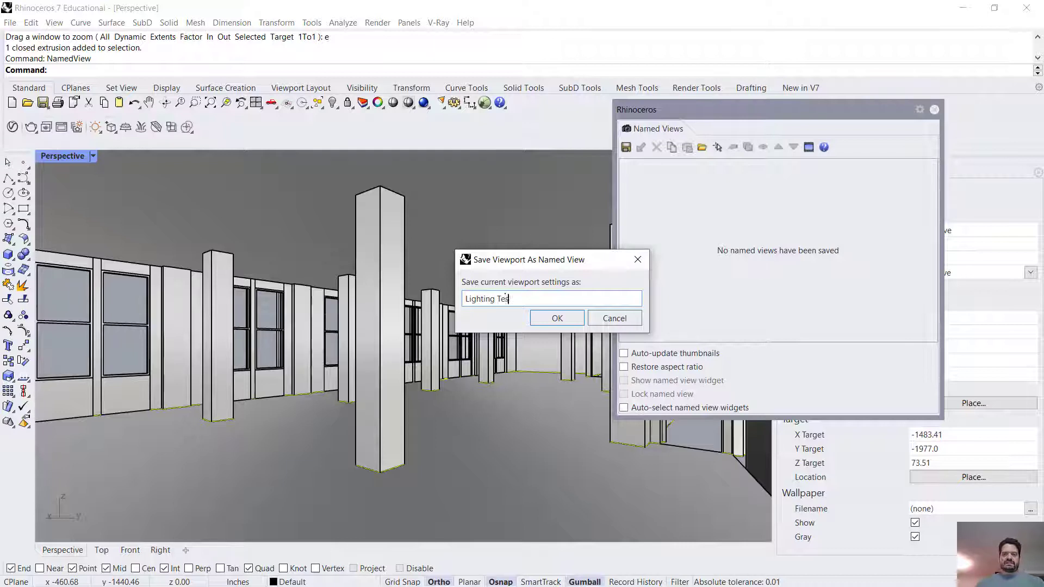
pyautogui.write('t Viewpoint')
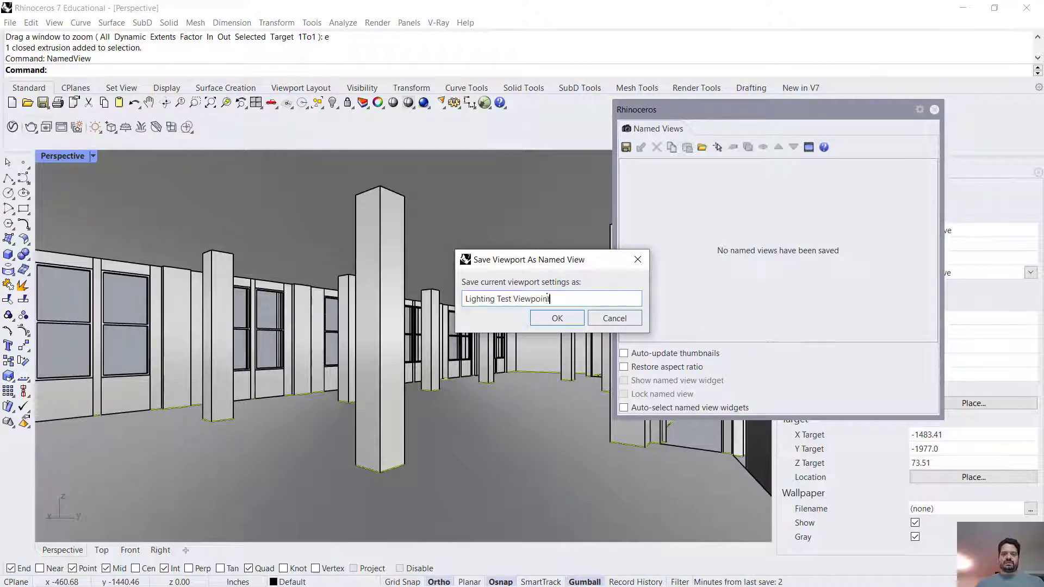
pyautogui.press('Return')
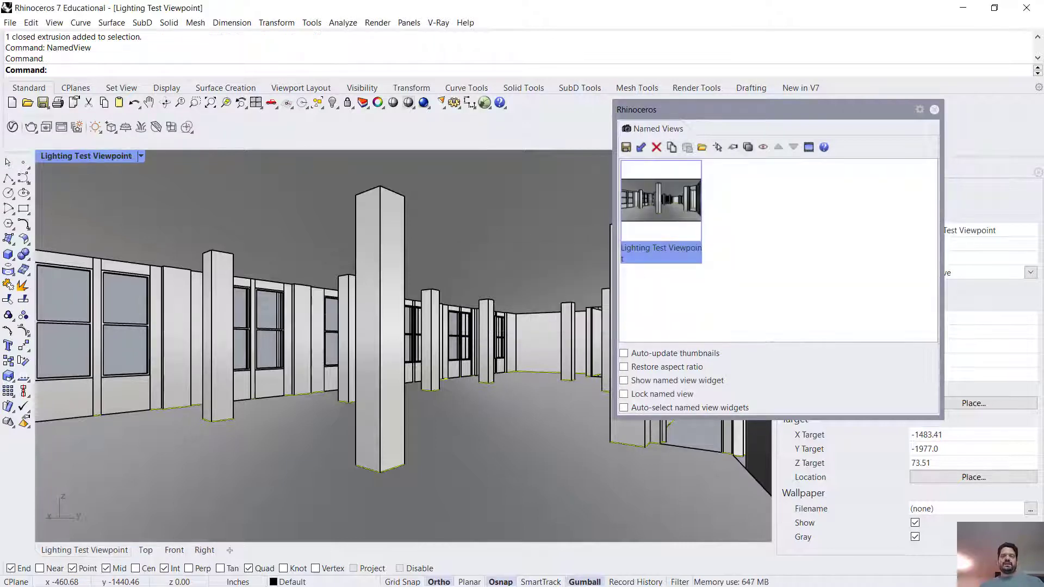
# Step: Test restoring the Lighting Test Viewpoint named view after orbiting away, and return to an exterior overview of the building
pyautogui.moveTo(348, 326); pyautogui.dragTo(522, 370, button='right')
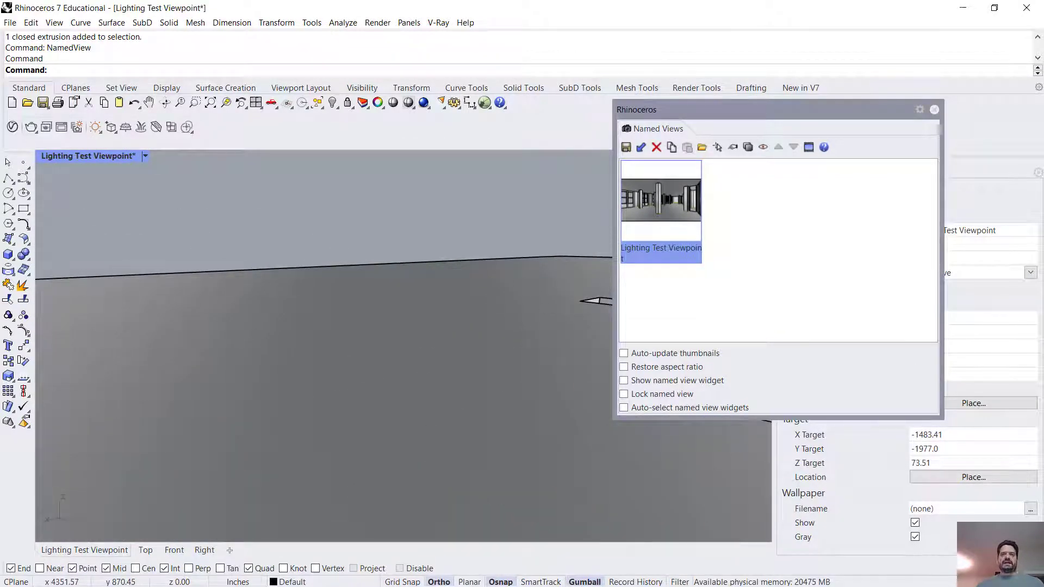
pyautogui.doubleClick(661, 201)
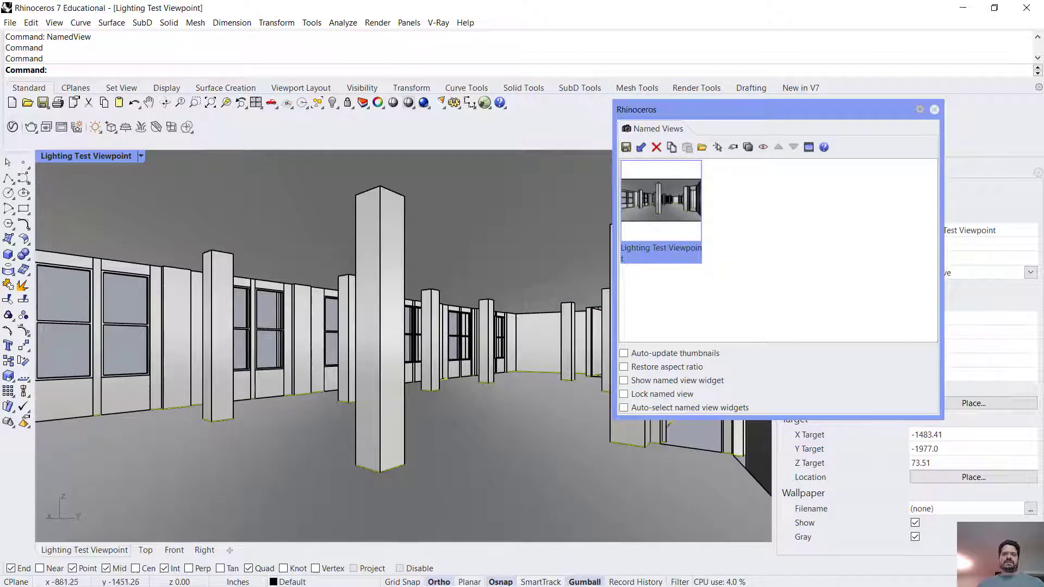
pyautogui.moveTo(380, 369); pyautogui.dragTo(429, 419, button='right')
pyautogui.scroll(-12, 389, 369)
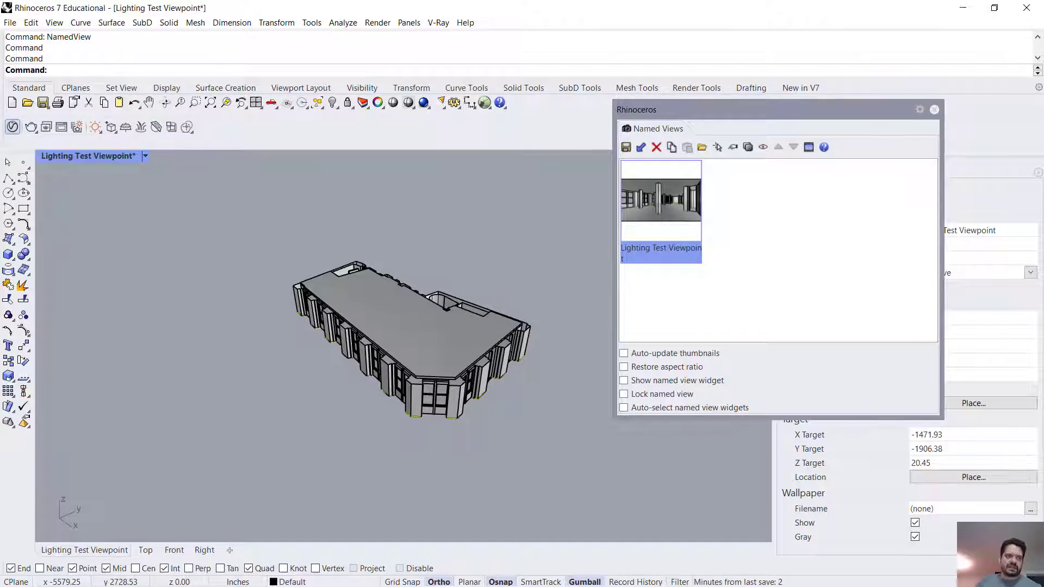
# Step: Float the VRay Compact toolbar and open the sun creation settings to review their date, time and location options
pyautogui.moveTo(4, 126); pyautogui.dragTo(87, 158)
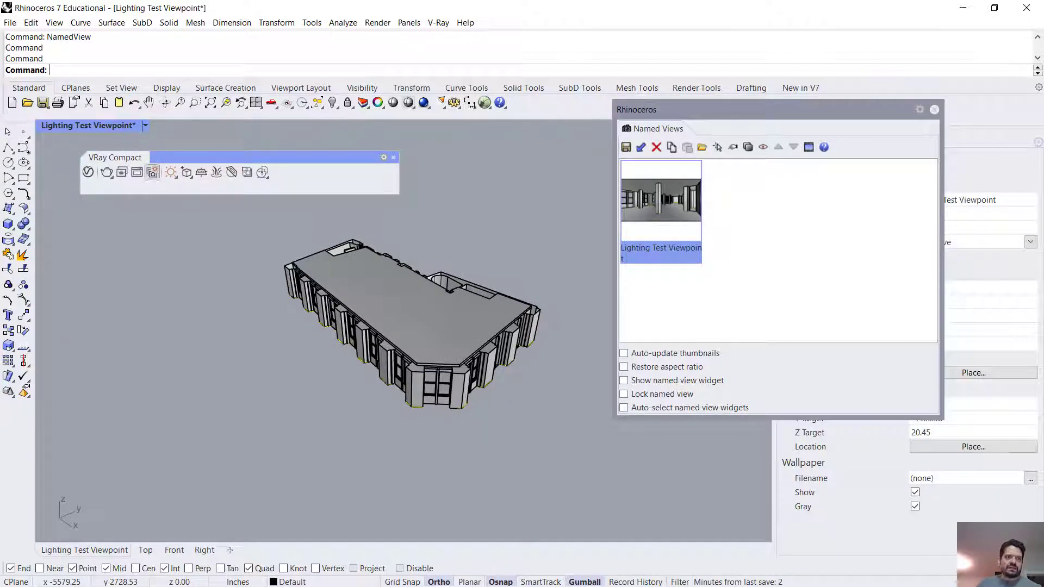
pyautogui.click(172, 173)
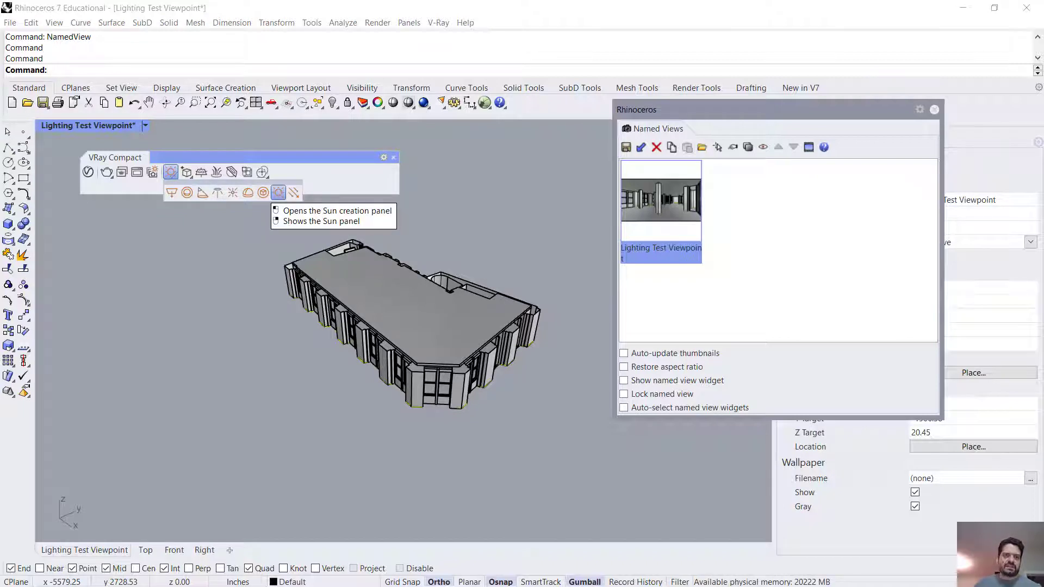
pyautogui.click(279, 192)
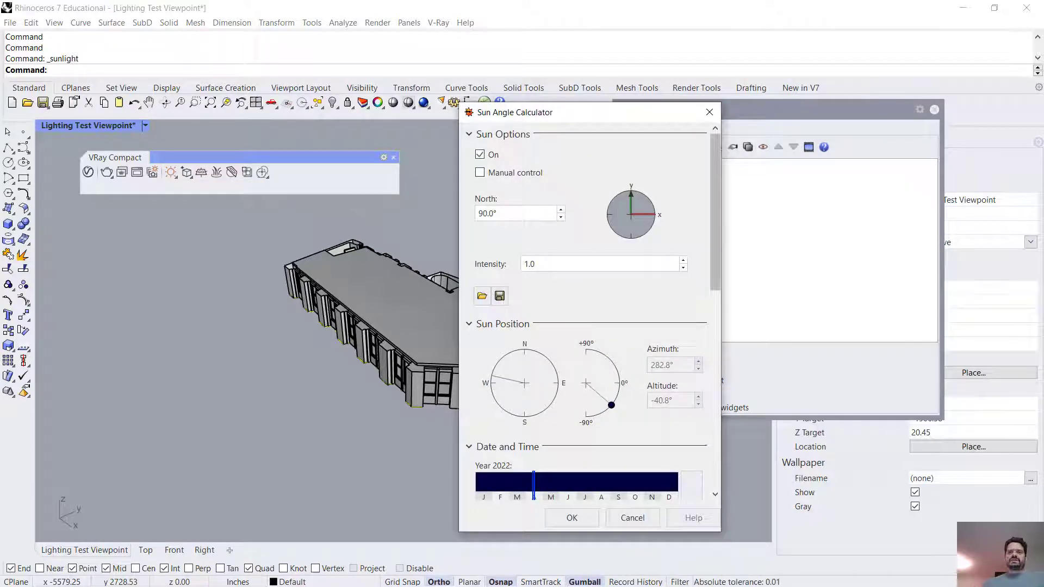
pyautogui.scroll(-5, 590, 308)
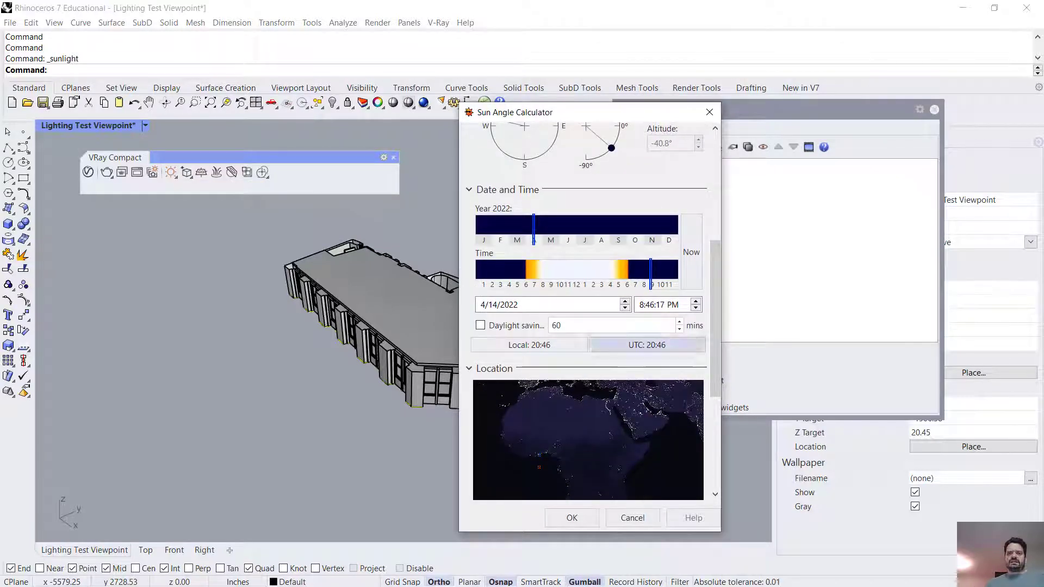
pyautogui.scroll(-1, 590, 307)
pyautogui.scroll(-3, 590, 307)
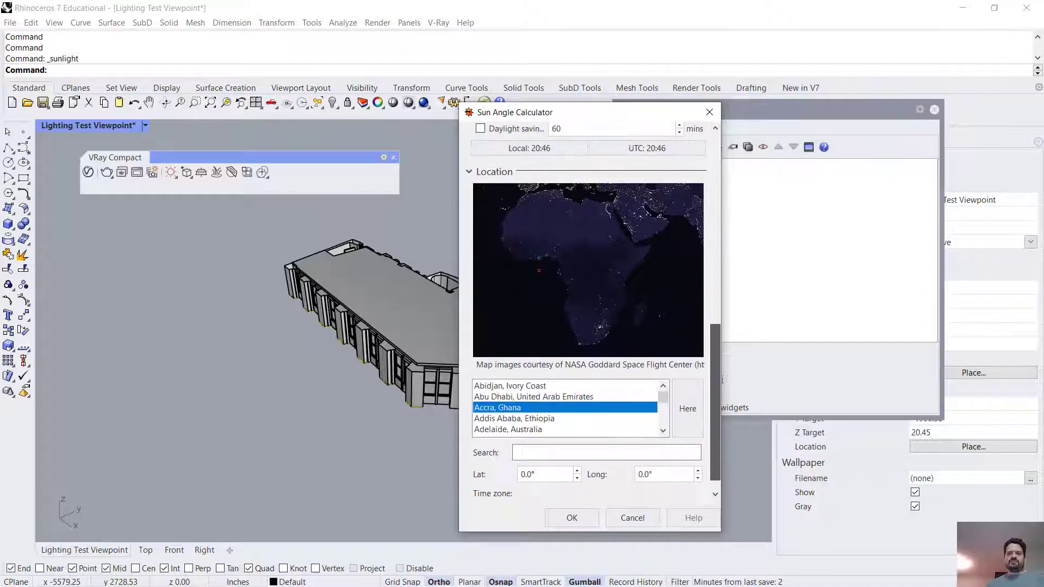
pyautogui.scroll(10, 590, 307)
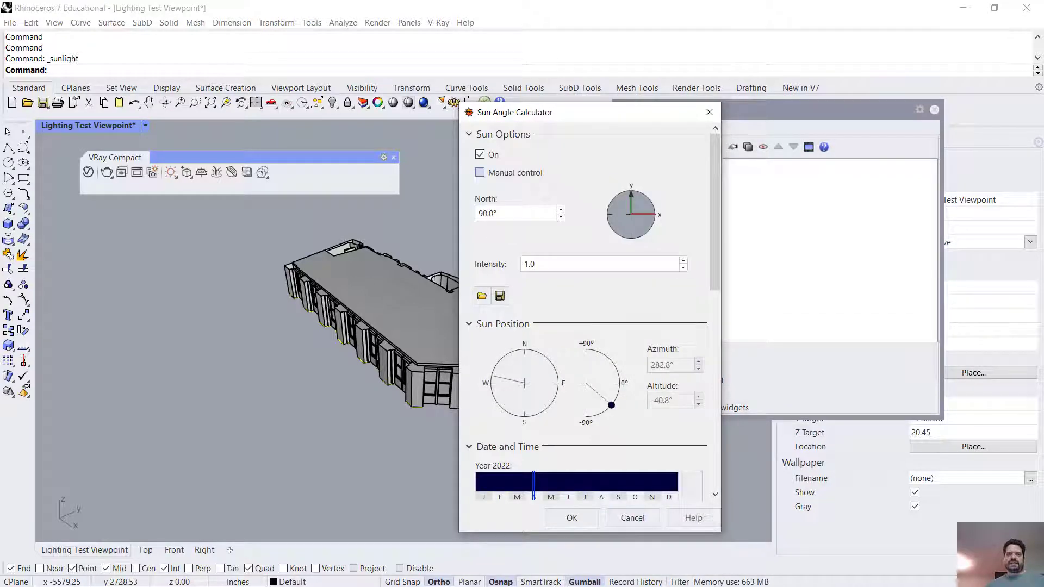
# Step: Enable manual sun control, set the azimuth to about 327.4° and the altitude to about 46°, and accept the settings
pyautogui.click(480, 173)
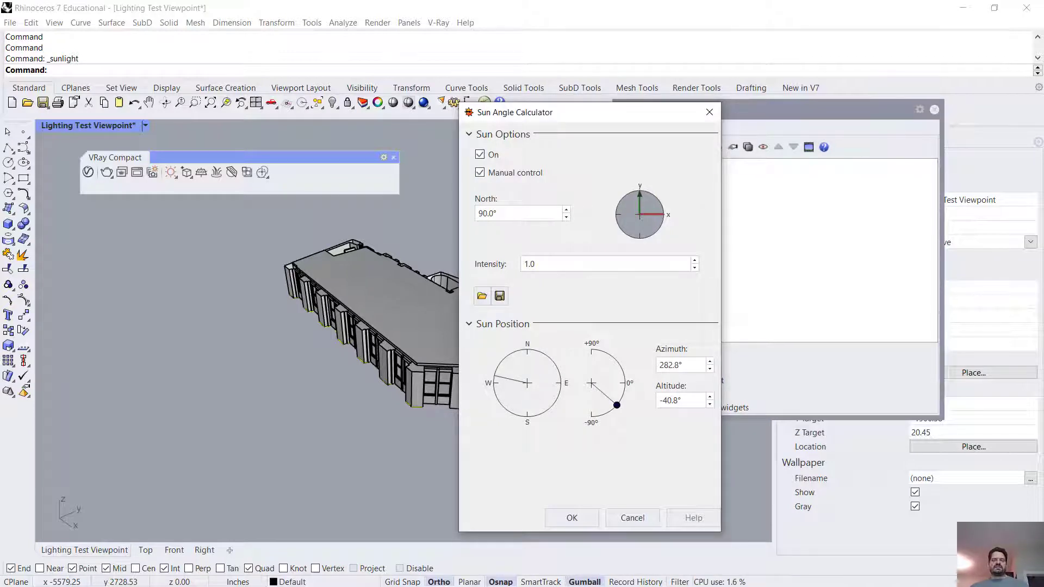
pyautogui.moveTo(494, 375); pyautogui.dragTo(509, 355)
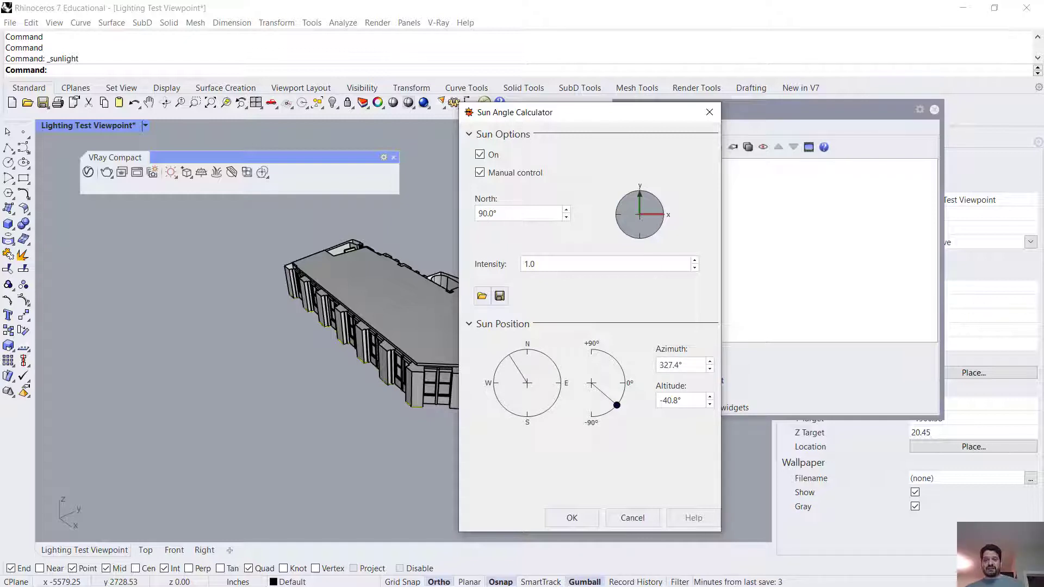
pyautogui.moveTo(617, 405); pyautogui.dragTo(592, 350)
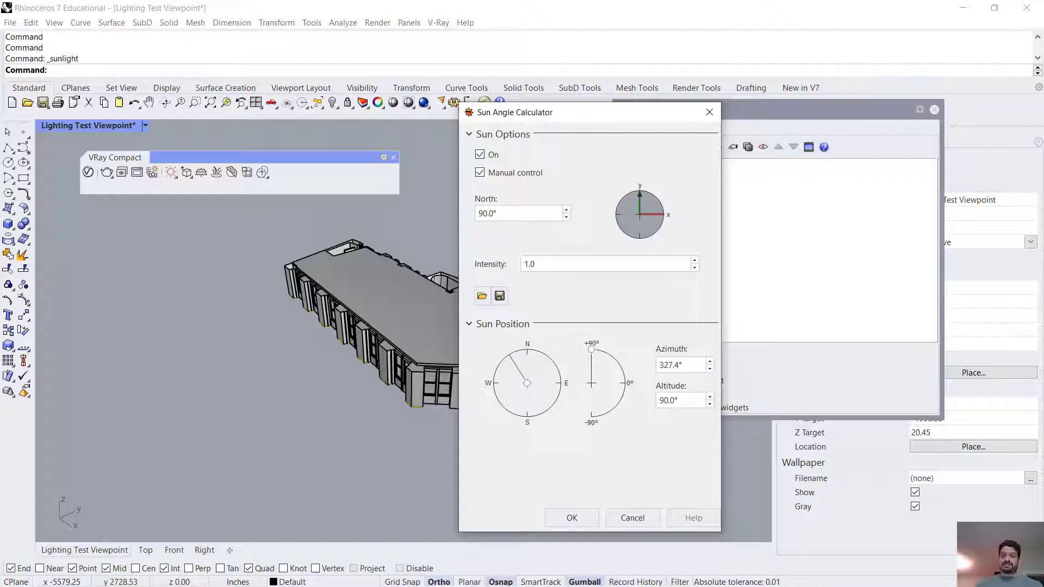
pyautogui.moveTo(592, 349)
pyautogui.mouseDown()
pyautogui.moveTo(626, 383)
pyautogui.moveTo(614, 359)
pyautogui.mouseUp()
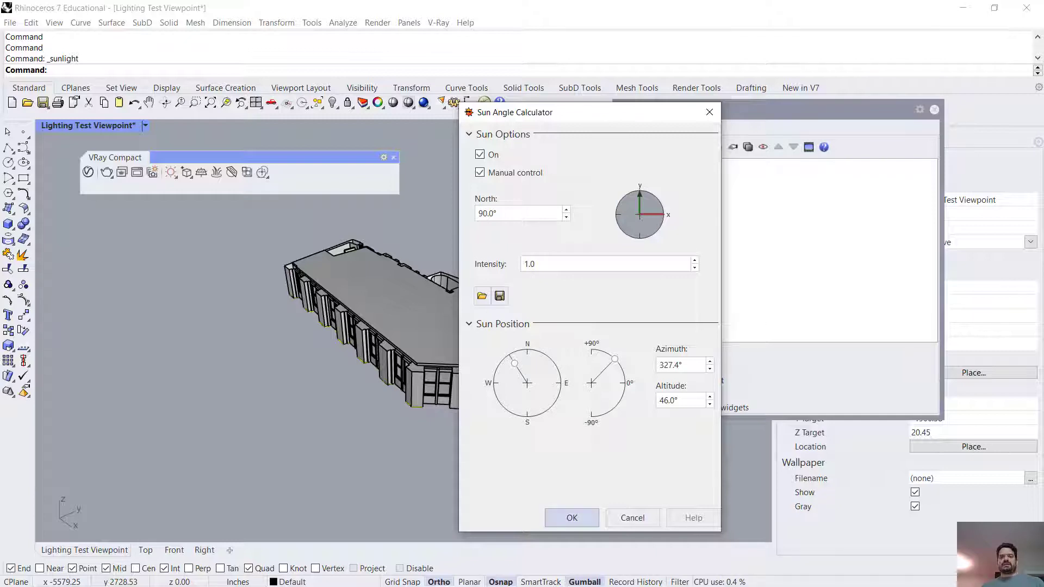
pyautogui.click(572, 517)
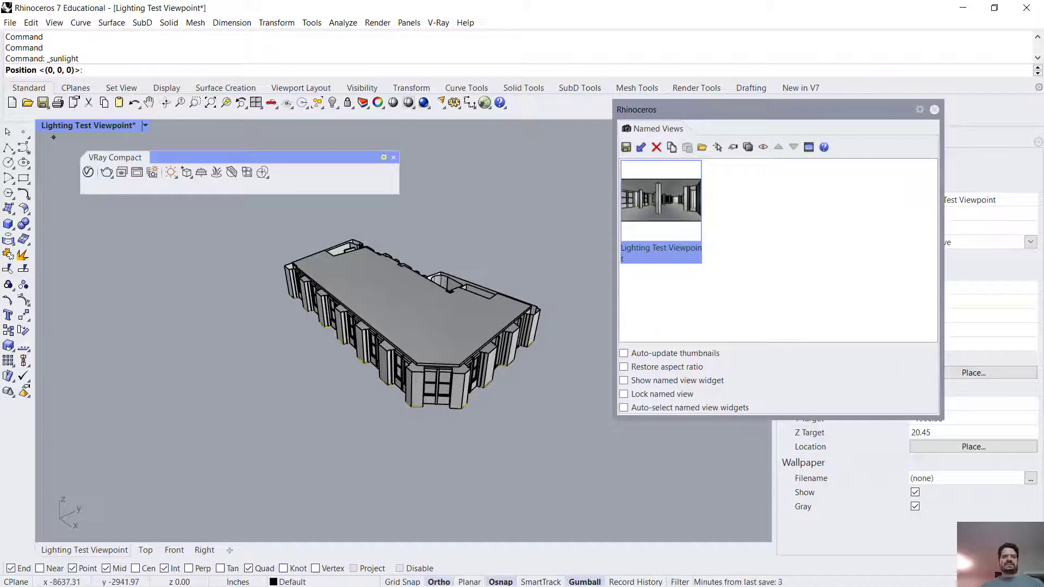
# Step: Place the sun light at the default origin and select it, briefly toggling the Gumball off and back on
pyautogui.rightClick(253, 391)
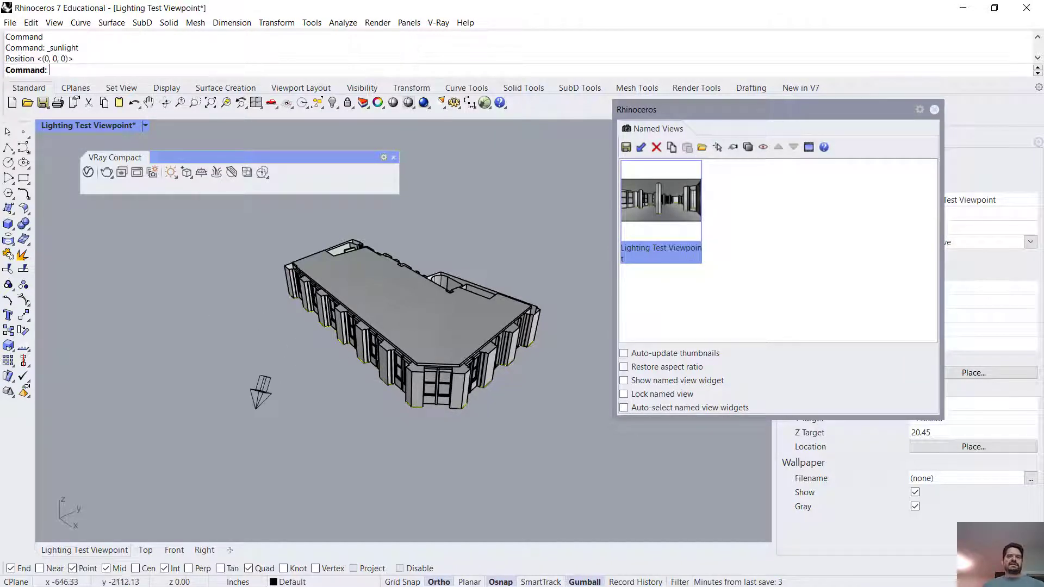
pyautogui.moveTo(252, 385)
pyautogui.mouseDown(button='right')
pyautogui.moveTo(272, 301)
pyautogui.moveTo(256, 375)
pyautogui.mouseUp(button='right')
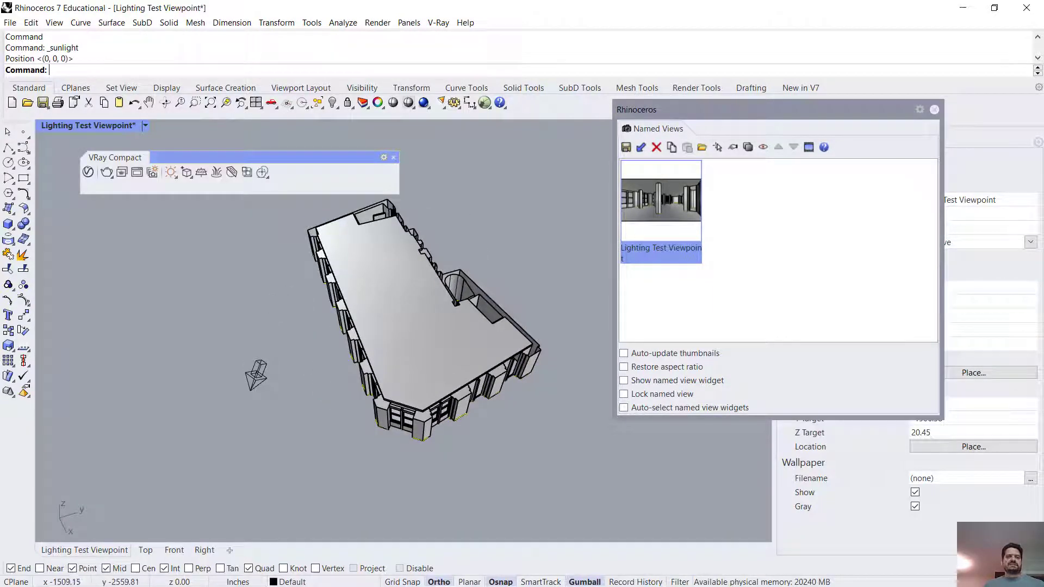
pyautogui.click(256, 374)
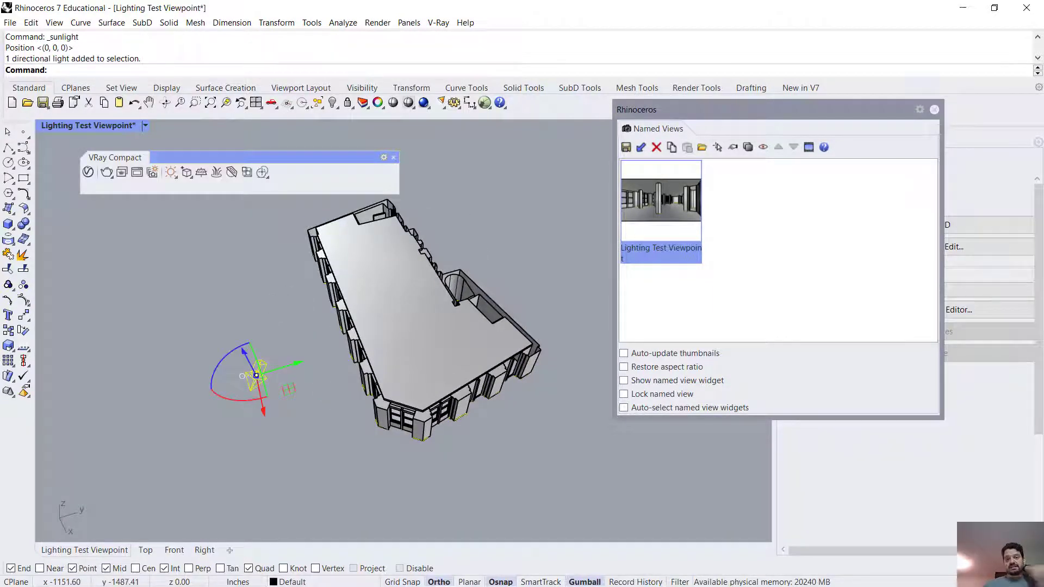
pyautogui.click(584, 582)
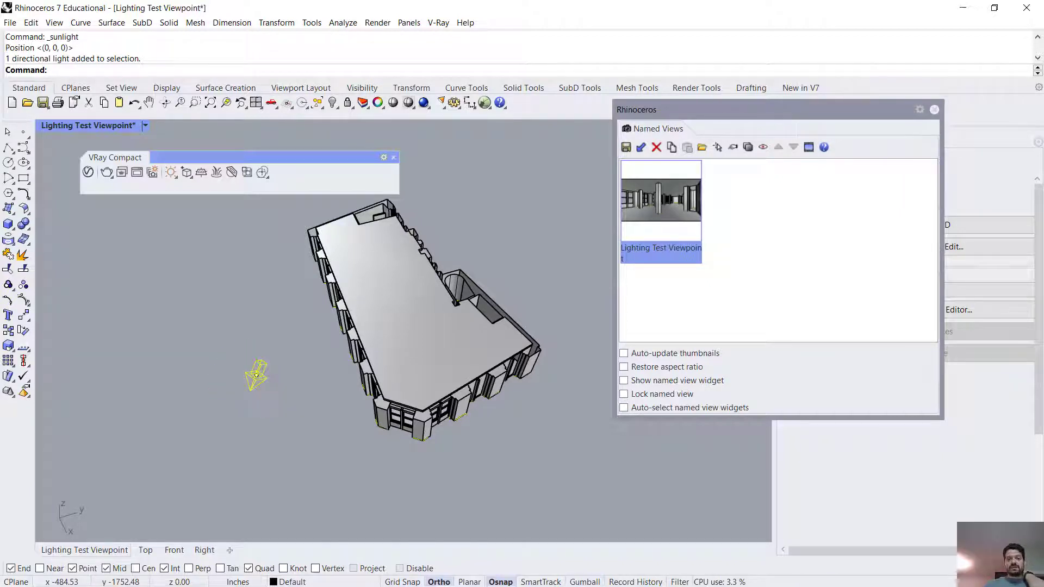
pyautogui.click(585, 582)
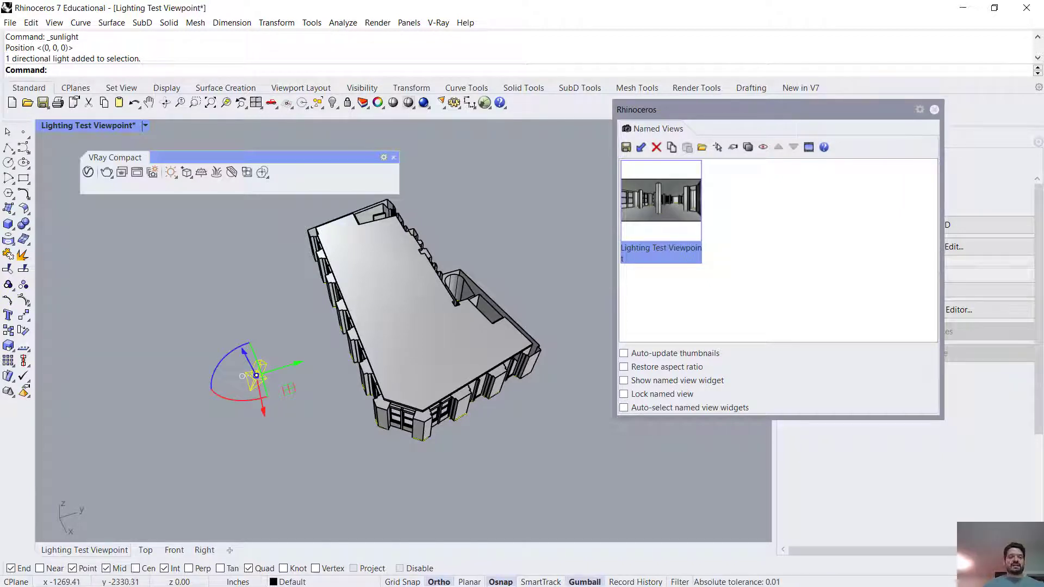
pyautogui.moveTo(419, 334); pyautogui.dragTo(298, 329, button='right')
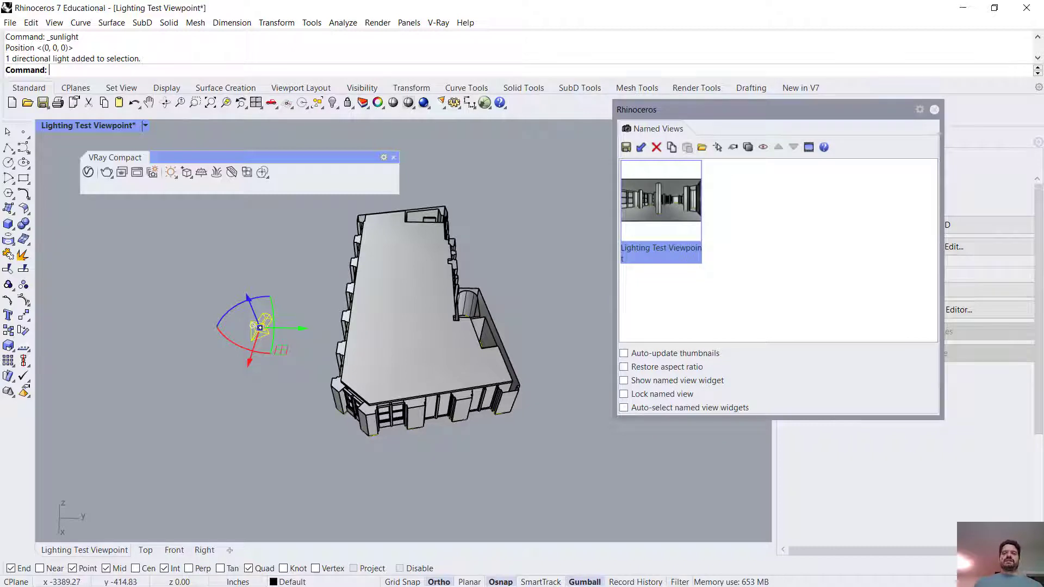
# Step: Move the Named Views window aside and maximize the Top view, framing the floor plan together with the sun light
pyautogui.moveTo(707, 109); pyautogui.dragTo(488, 296)
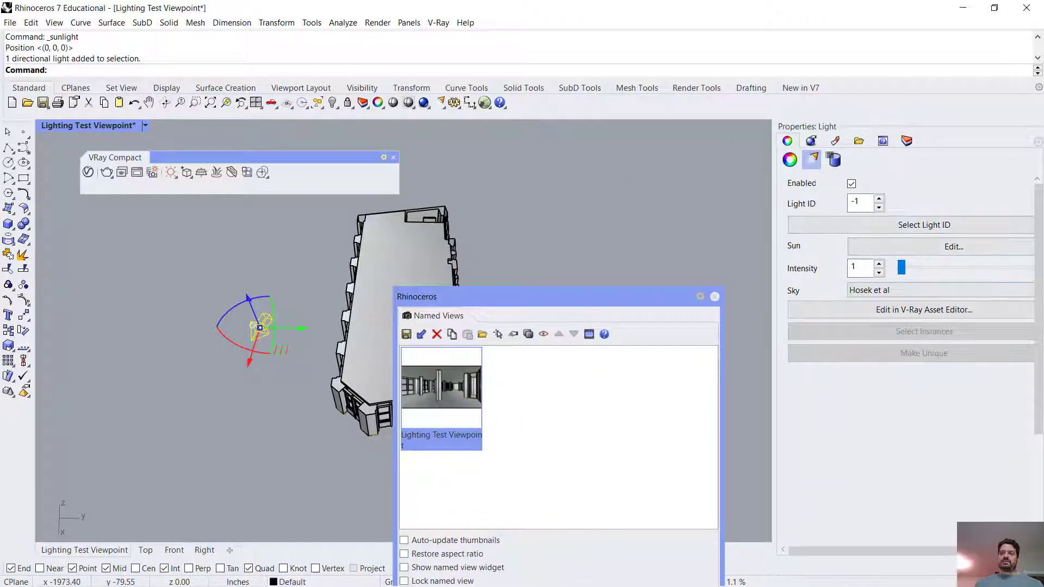
pyautogui.doubleClick(100, 126)
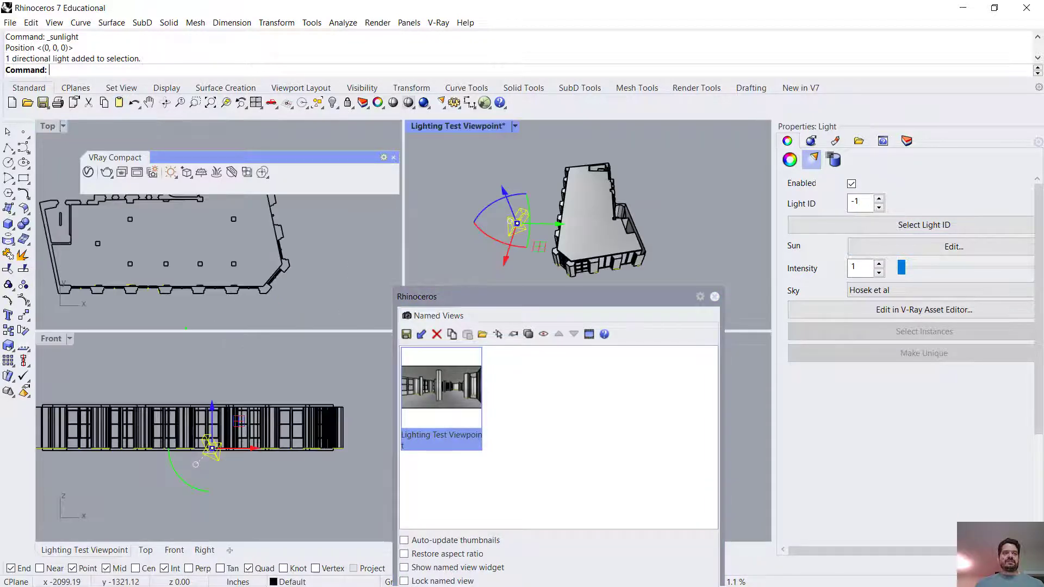
pyautogui.doubleClick(48, 126)
pyautogui.scroll(-10, 159, 253)
pyautogui.scroll(-2, 170, 254)
pyautogui.click(225, 370)
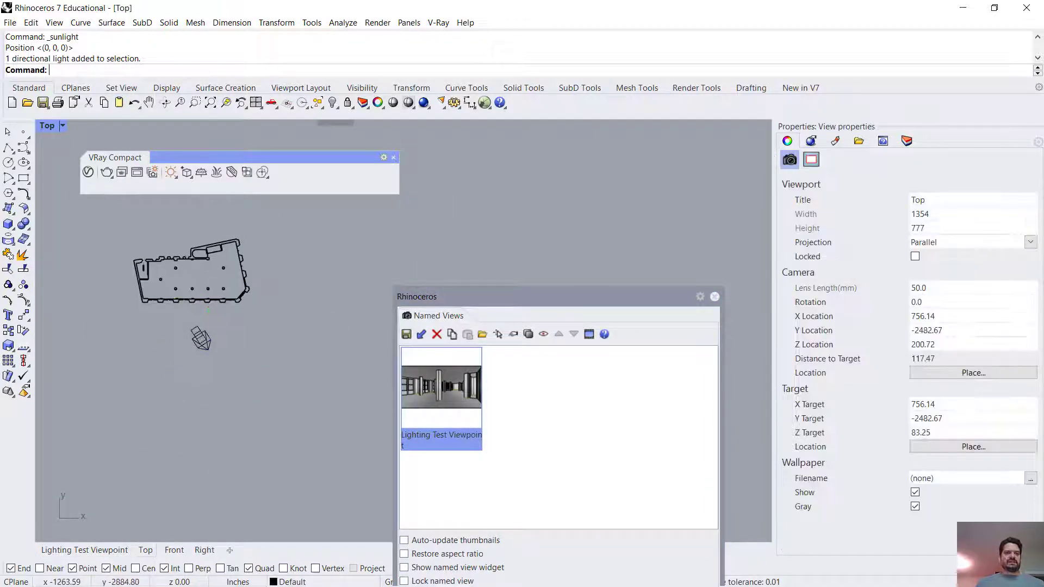
pyautogui.scroll(10, 219, 361)
pyautogui.moveTo(200, 297); pyautogui.dragTo(285, 413, button='right')
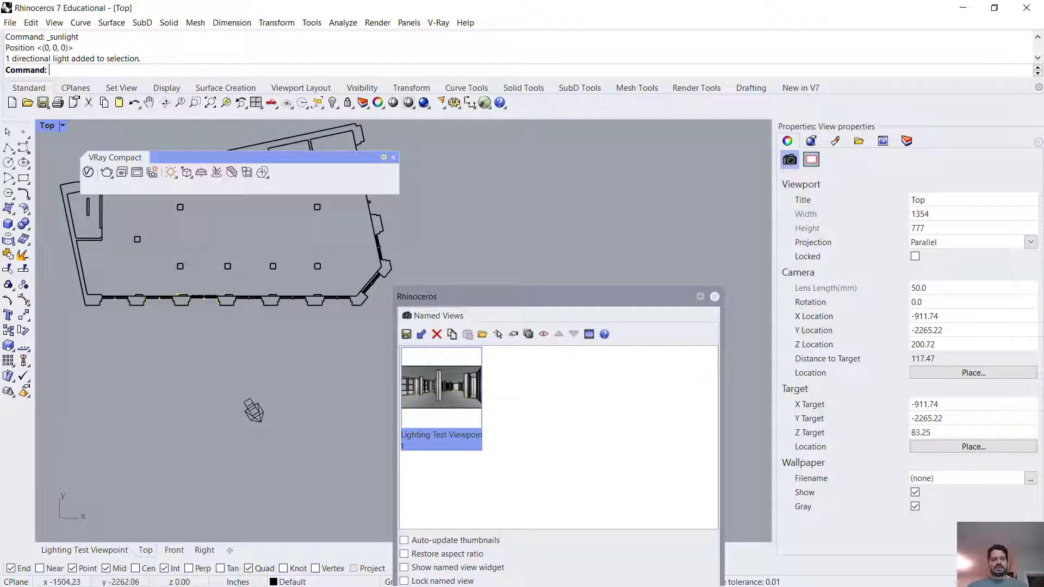
# Step: Edit the sun light's angle to set its azimuth to about 227.9°, and accept the settings
pyautogui.click(254, 411)
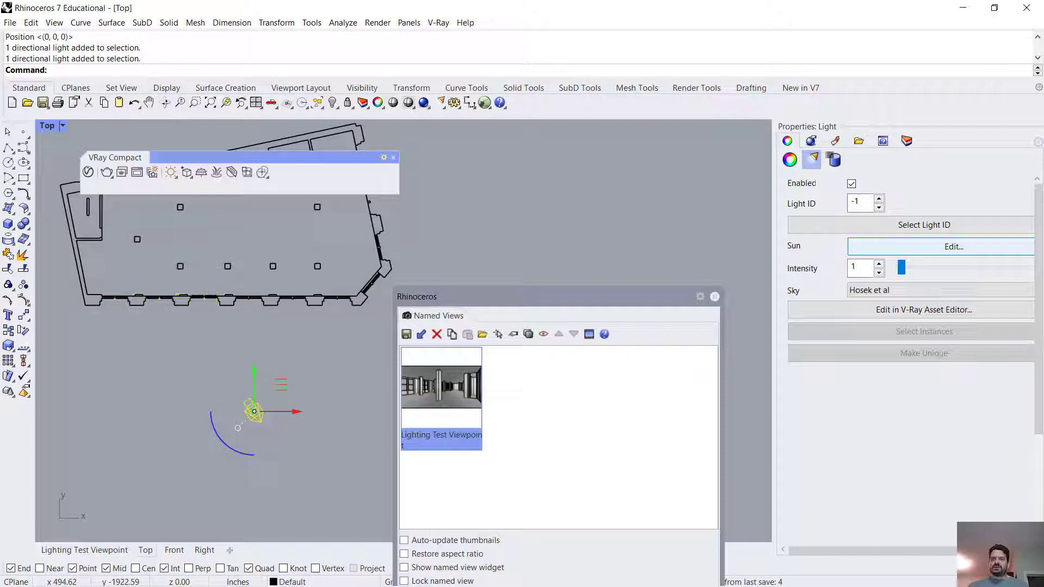
pyautogui.click(954, 247)
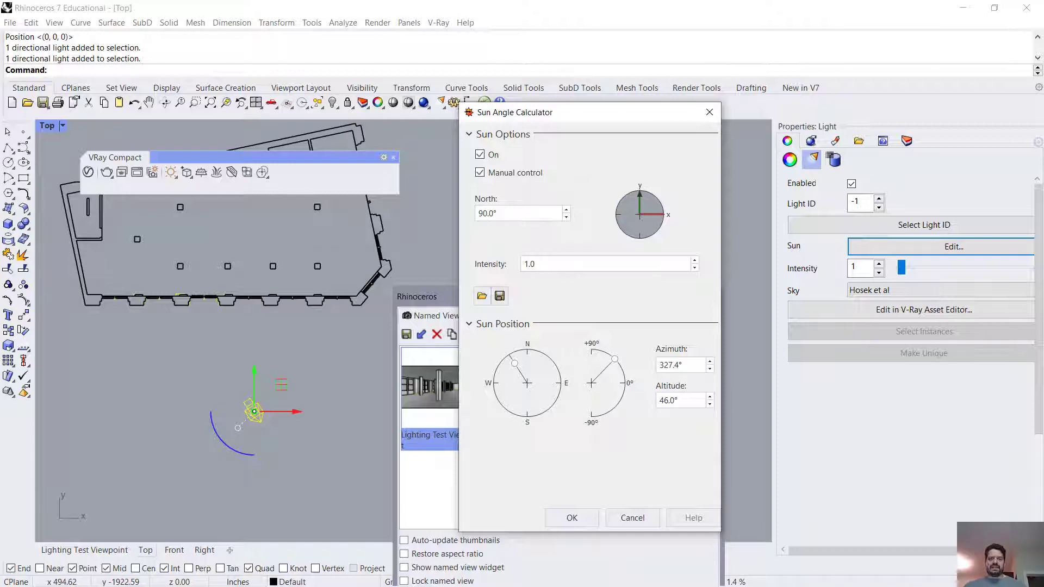
pyautogui.moveTo(514, 363); pyautogui.dragTo(509, 400)
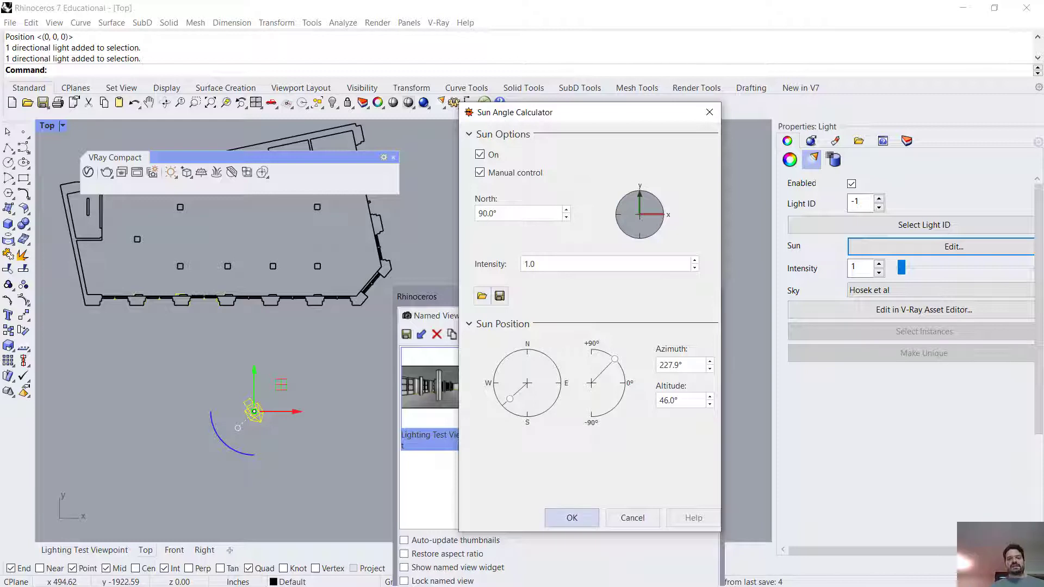
pyautogui.click(572, 517)
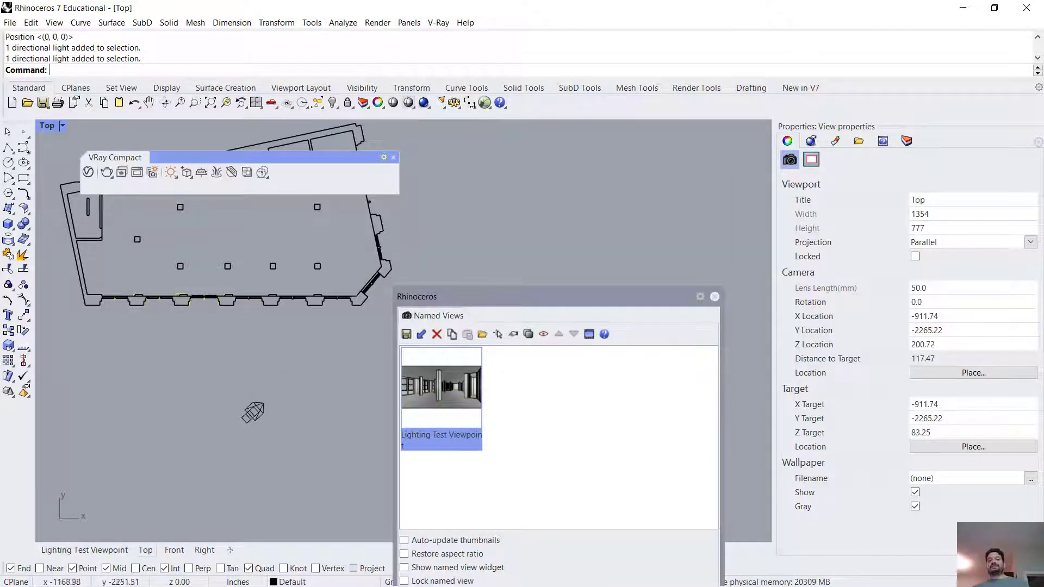
# Step: Restore the Lighting Test Viewpoint and dock the floating Named Views window alongside the properties
pyautogui.moveTo(614, 297); pyautogui.dragTo(664, 219)
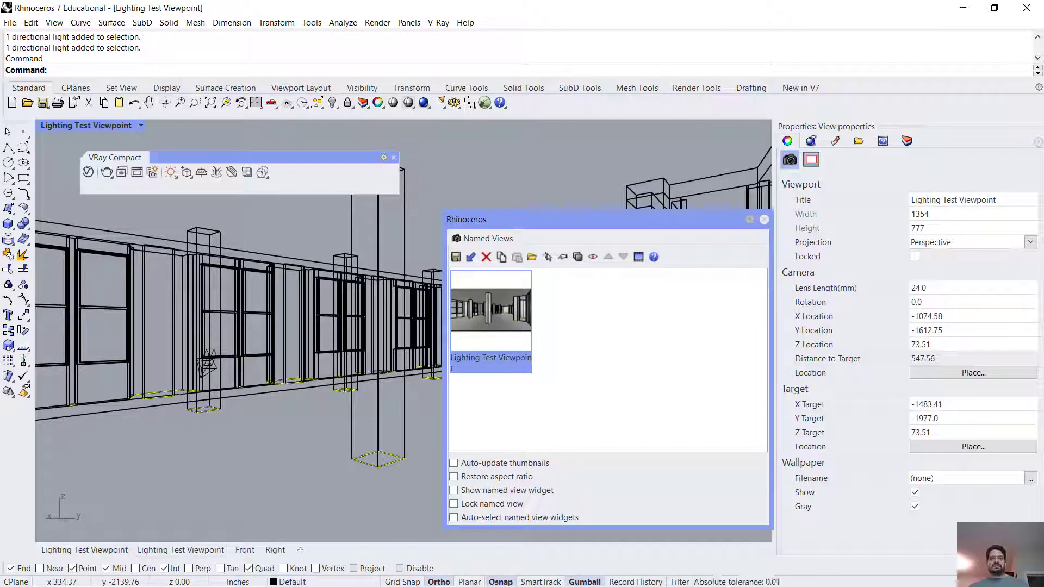
pyautogui.moveTo(487, 239); pyautogui.dragTo(907, 141)
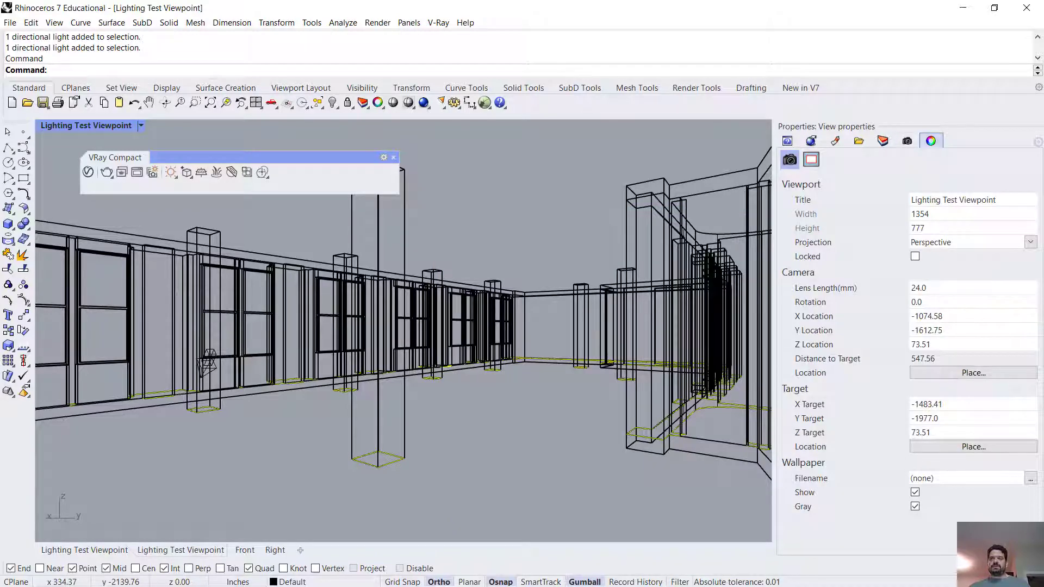
pyautogui.click(908, 140)
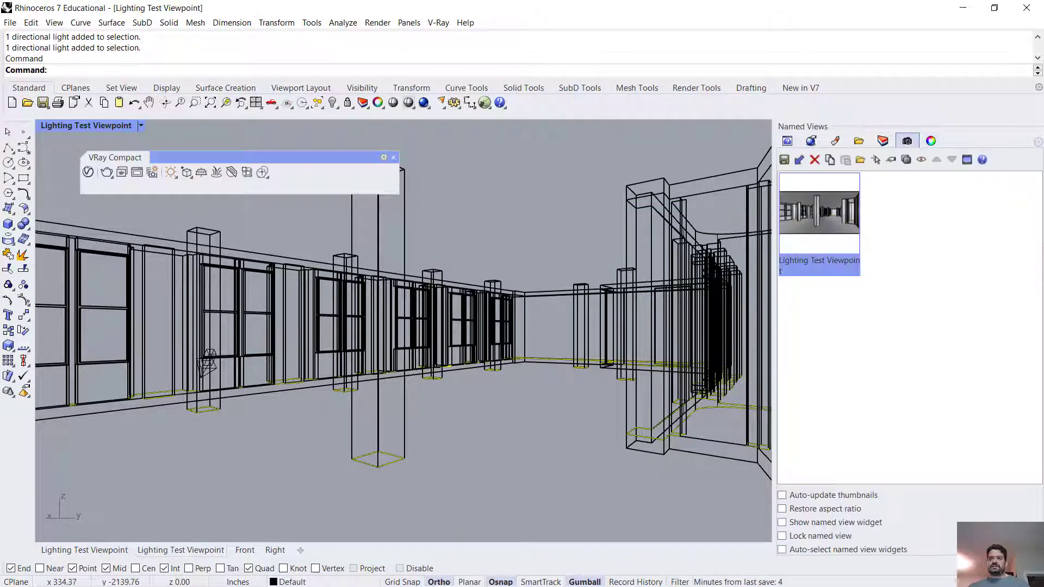
pyautogui.click(931, 141)
pyautogui.click(907, 141)
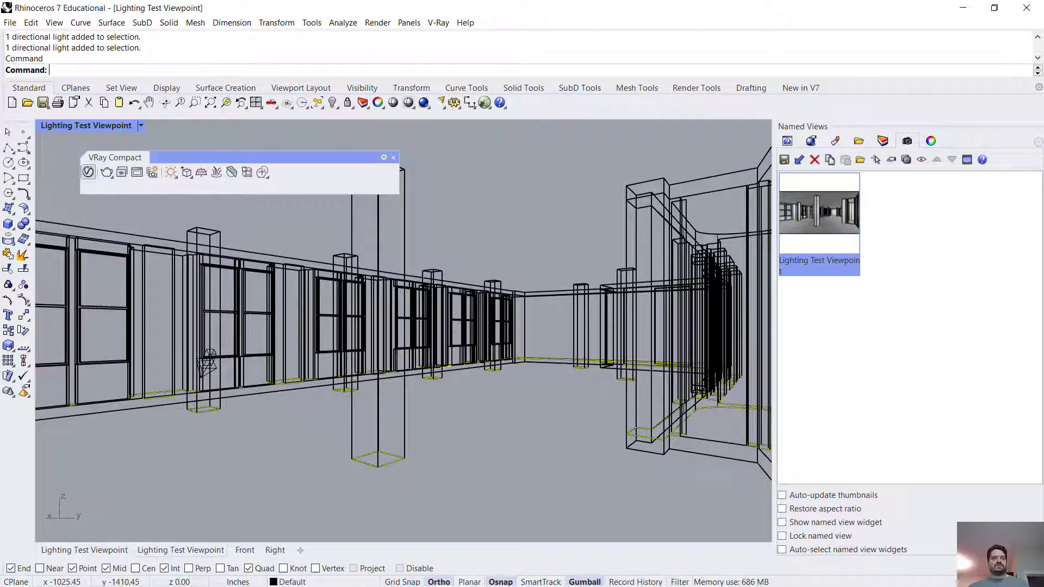
# Step: Open the V-Ray render settings with the advanced parameters expanded, collapse the render and output sections, and show the environment options
pyautogui.click(88, 172)
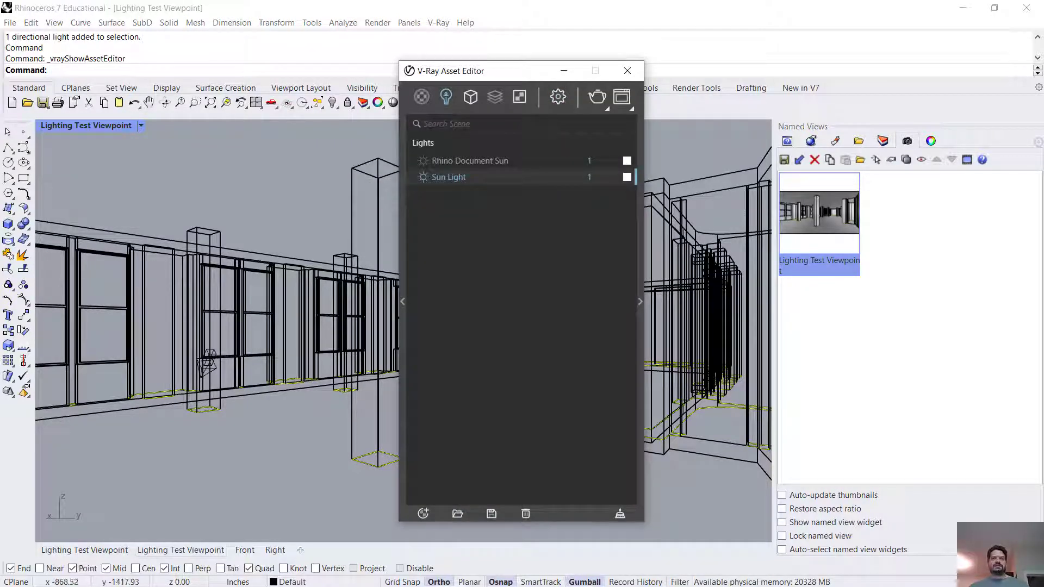
pyautogui.click(557, 97)
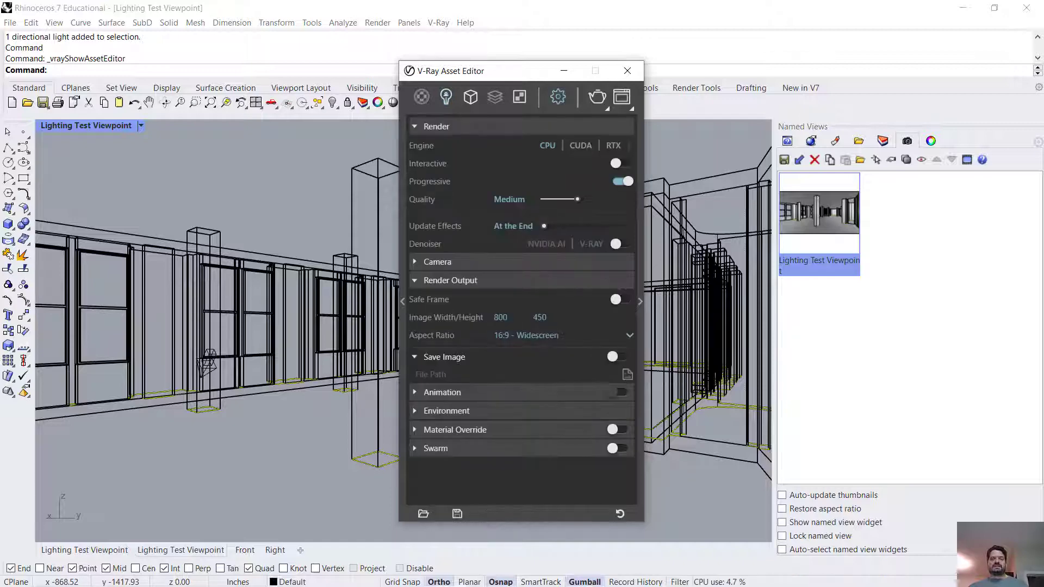
pyautogui.click(640, 302)
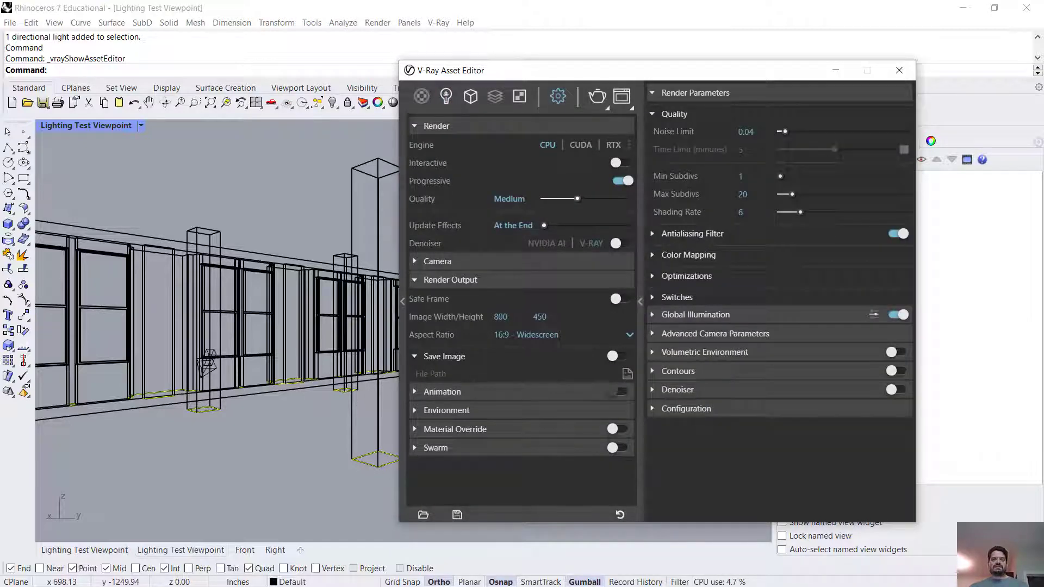
pyautogui.click(415, 126)
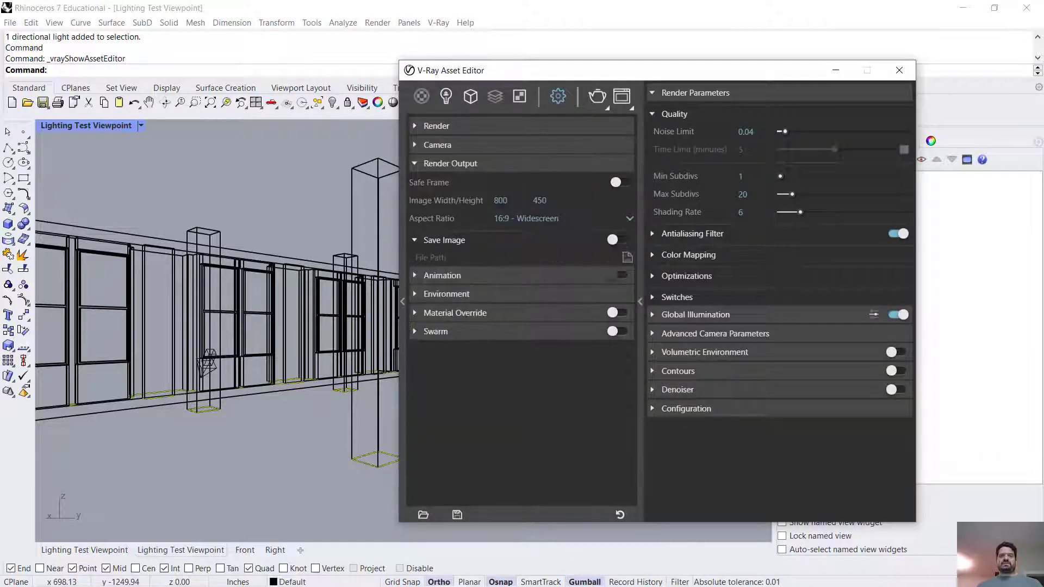
pyautogui.click(415, 163)
pyautogui.click(415, 200)
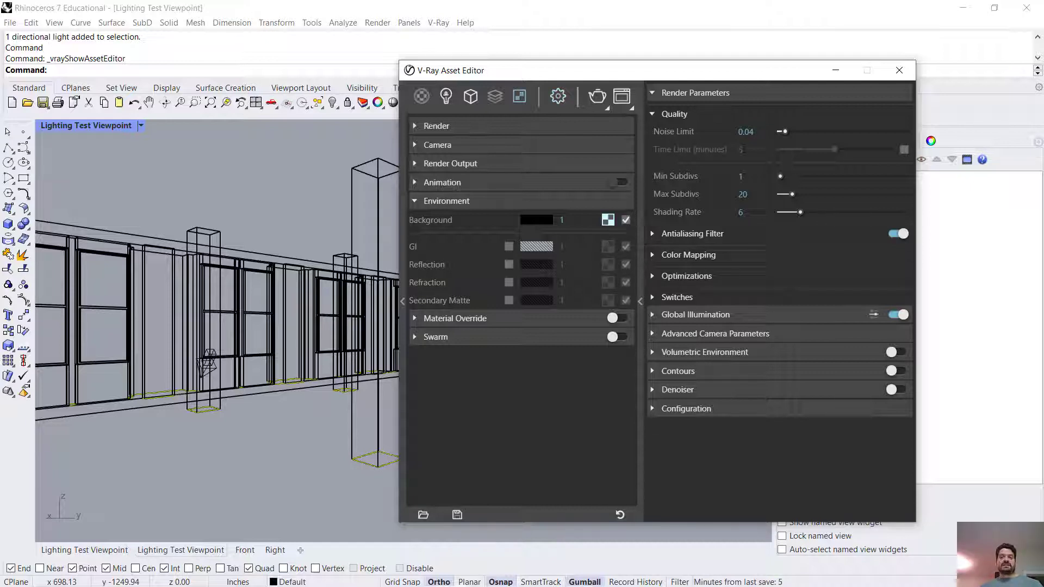
# Step: Change the environment background texture from a bitmap to Sky and link it to the Sun Light
pyautogui.click(608, 220)
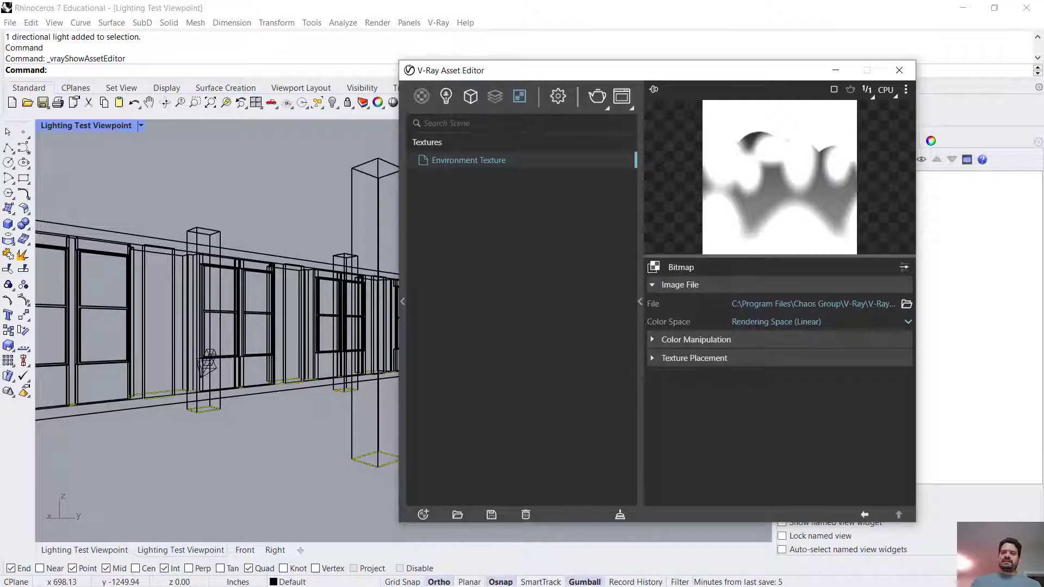
pyautogui.click(651, 284)
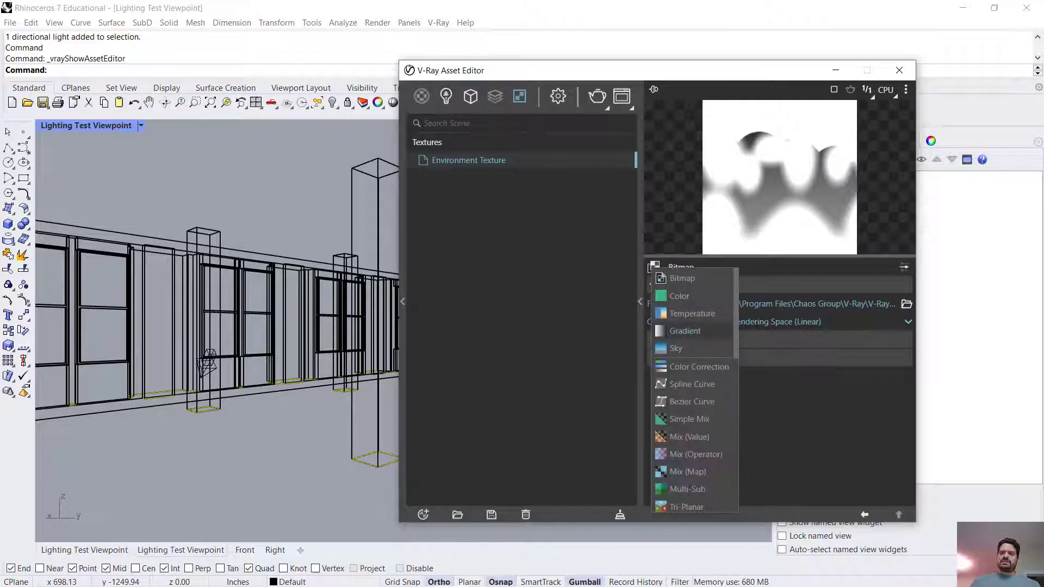
pyautogui.click(682, 348)
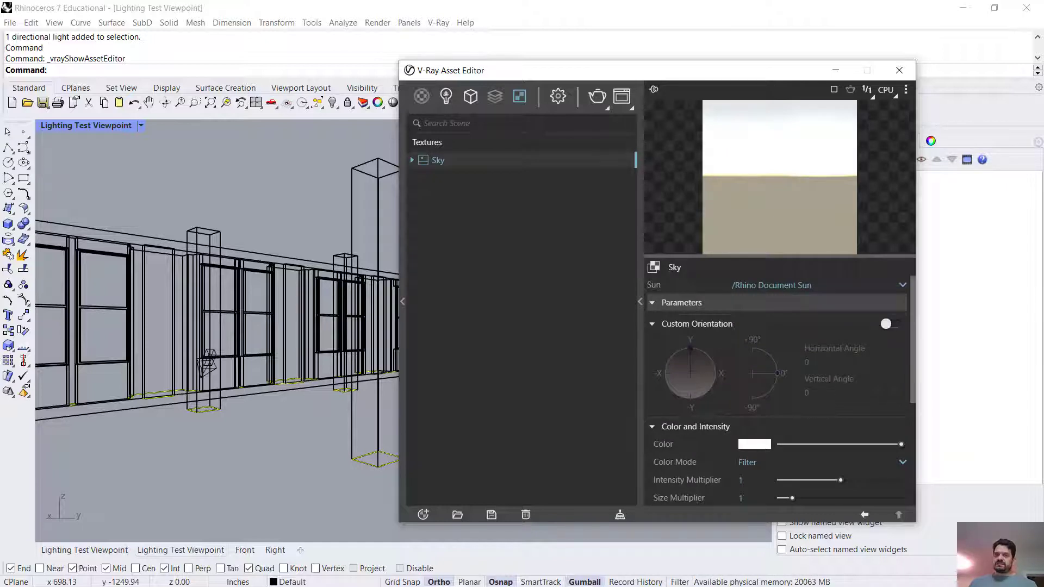
pyautogui.click(772, 284)
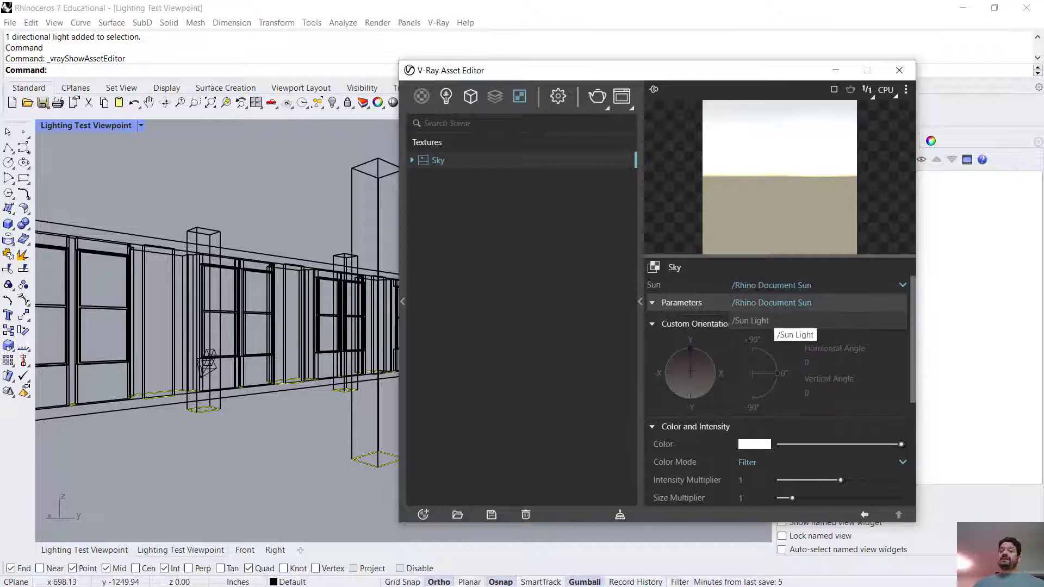
pyautogui.click(771, 320)
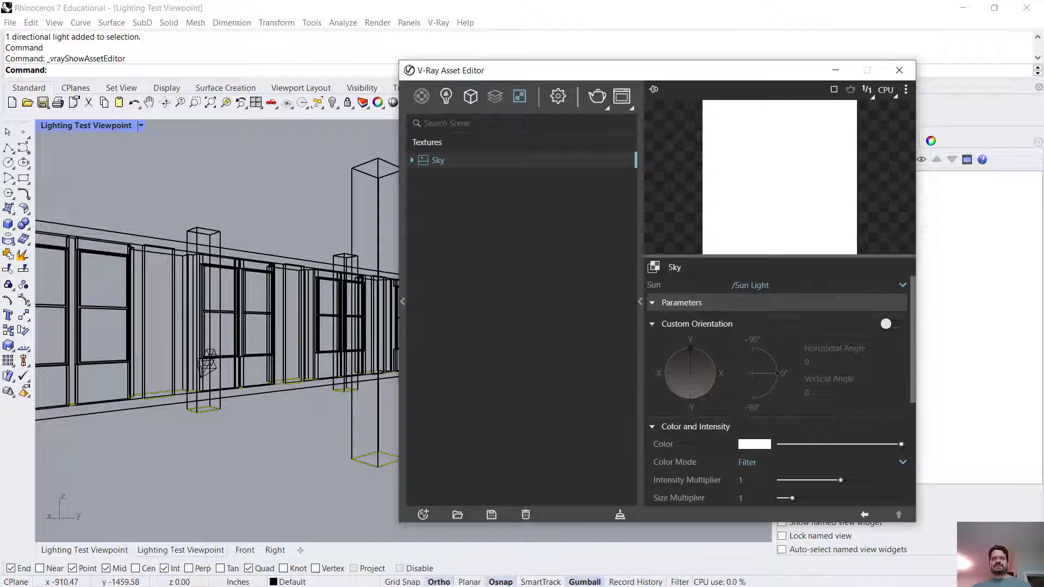
# Step: Set the camera exposure value to 14 and render the interior view, moving the frame buffer clear of the exposure settings
pyautogui.click(557, 96)
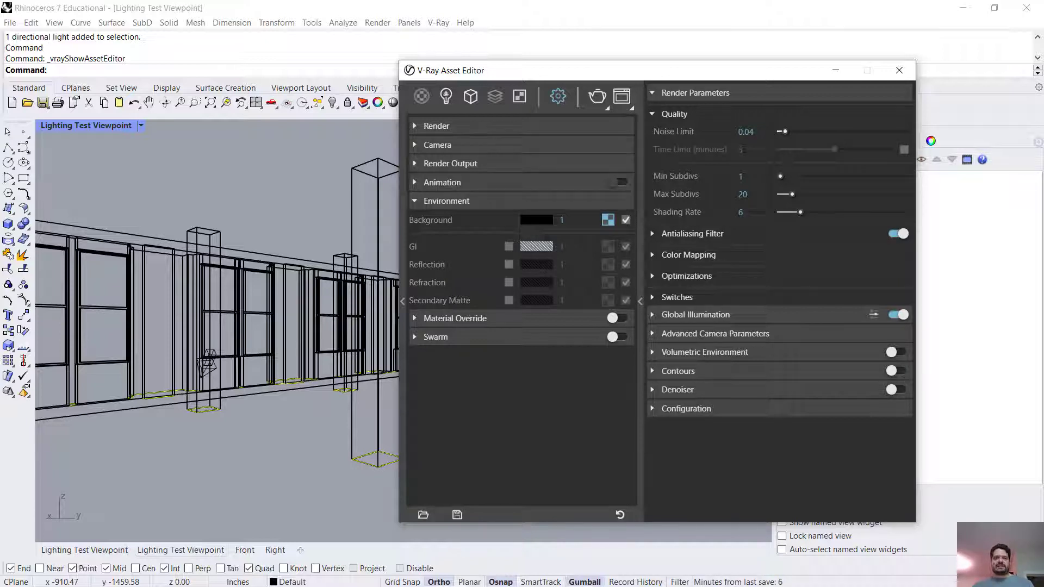
pyautogui.click(438, 145)
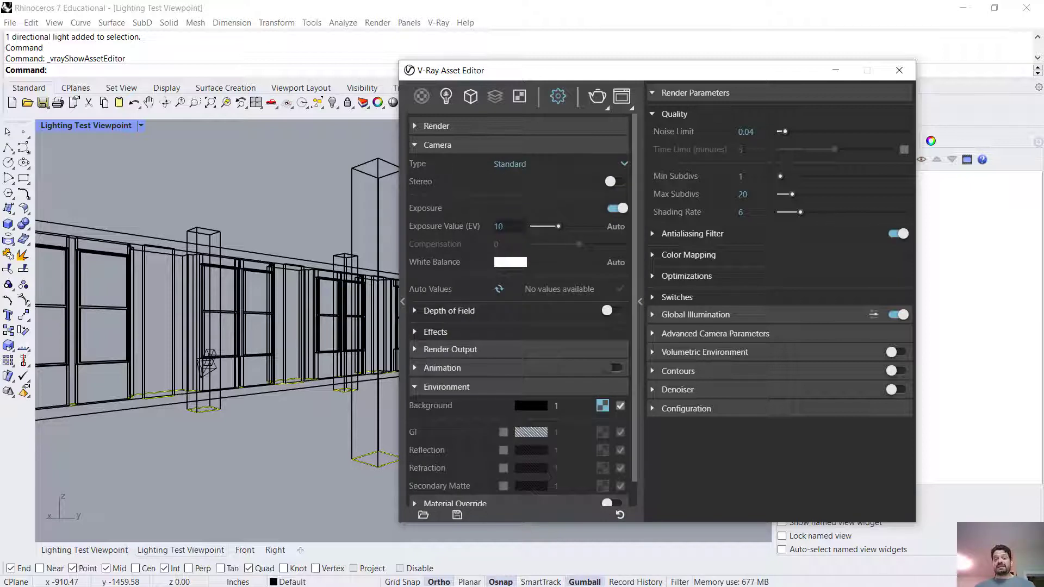
pyautogui.doubleClick(500, 226)
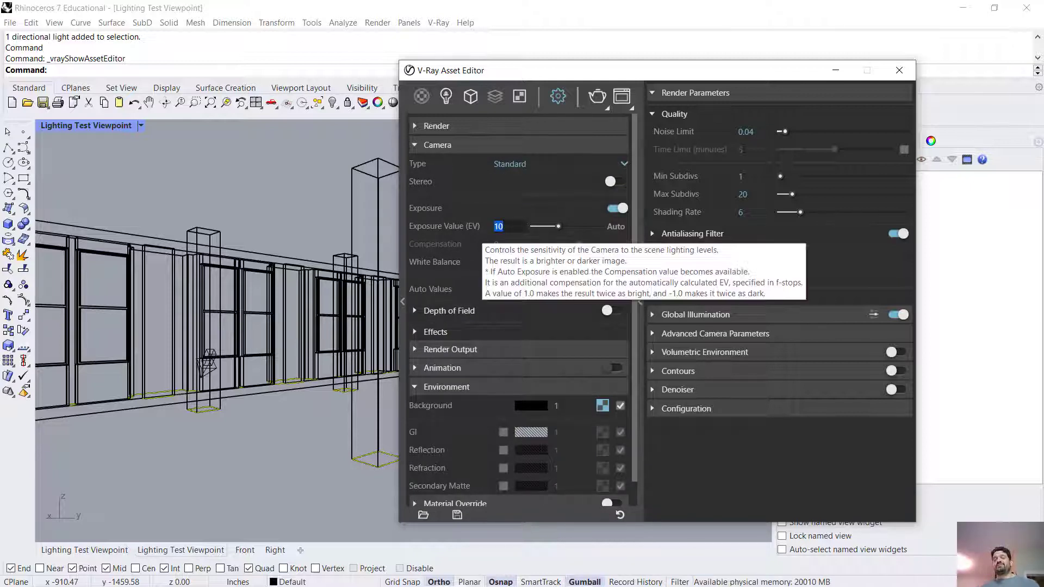
pyautogui.write('14')
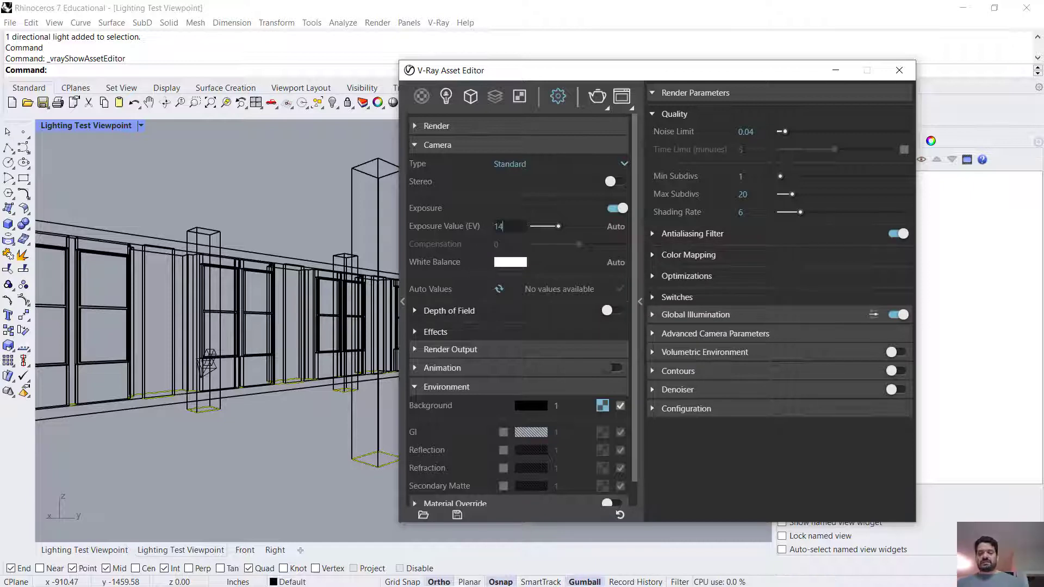
pyautogui.press('Return')
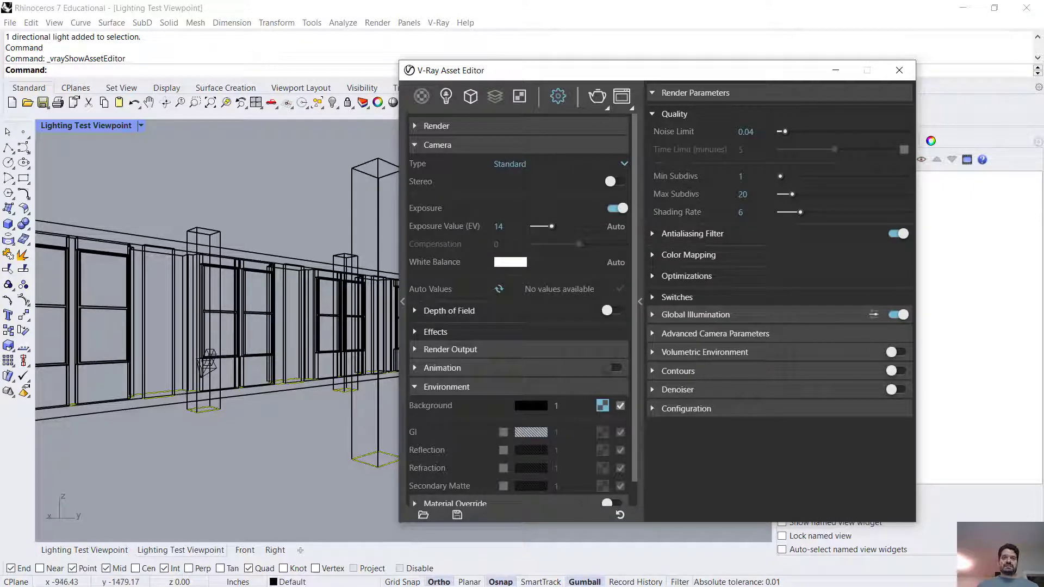
pyautogui.click(597, 96)
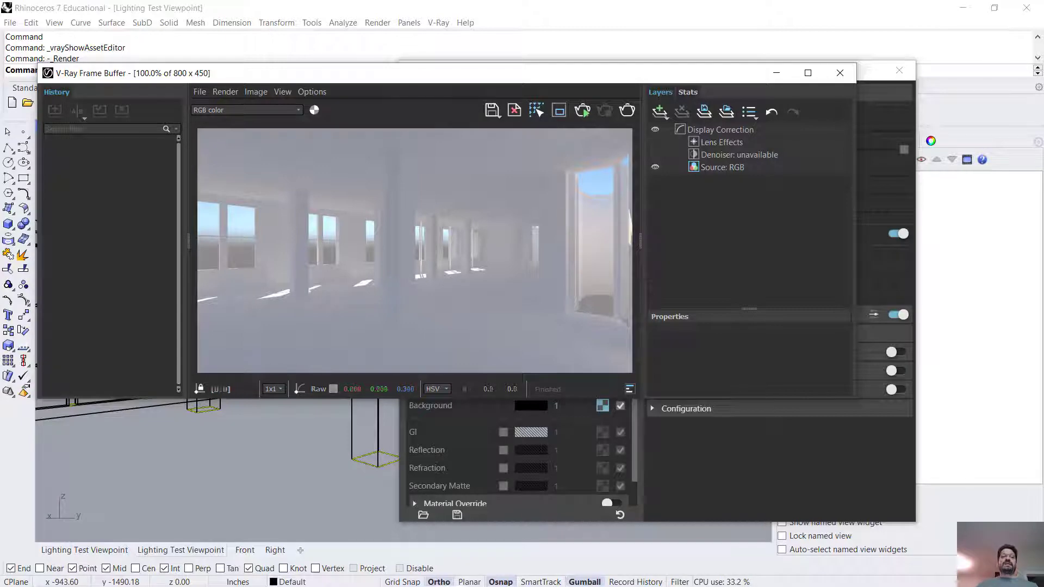
pyautogui.moveTo(421, 75); pyautogui.dragTo(399, 305)
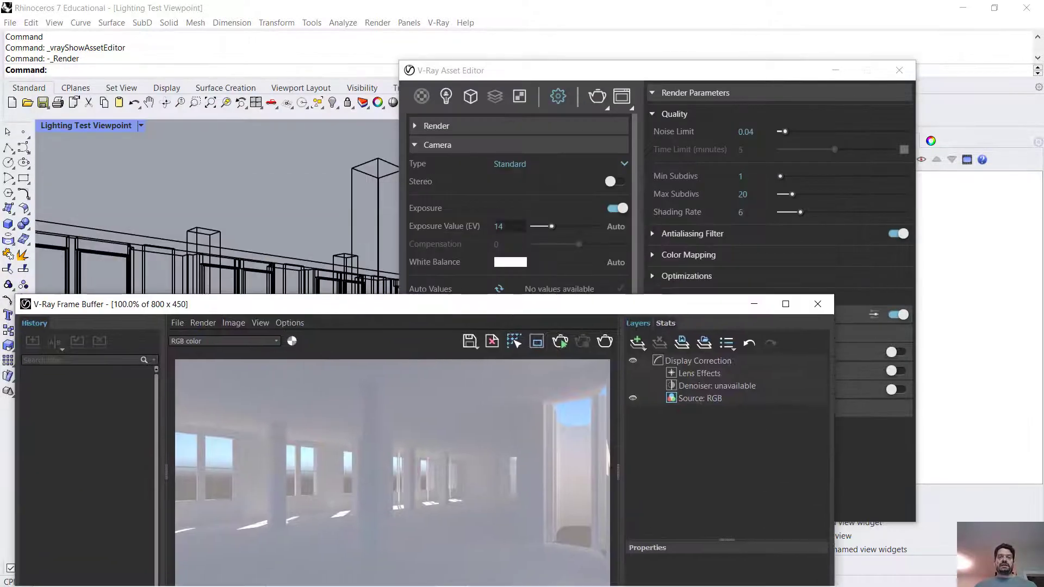
# Step: Set the camera exposure value to 10 and render the interior view, moving the frame buffer so the whole image shows
pyautogui.click(498, 226)
pyautogui.write('10')
pyautogui.press('Return')
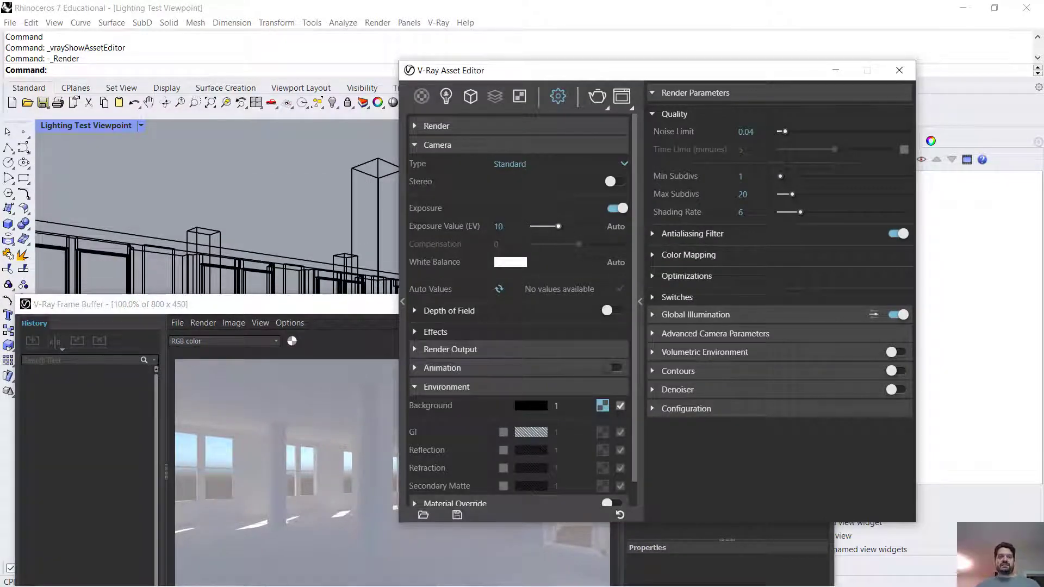
pyautogui.click(338, 305)
pyautogui.click(605, 341)
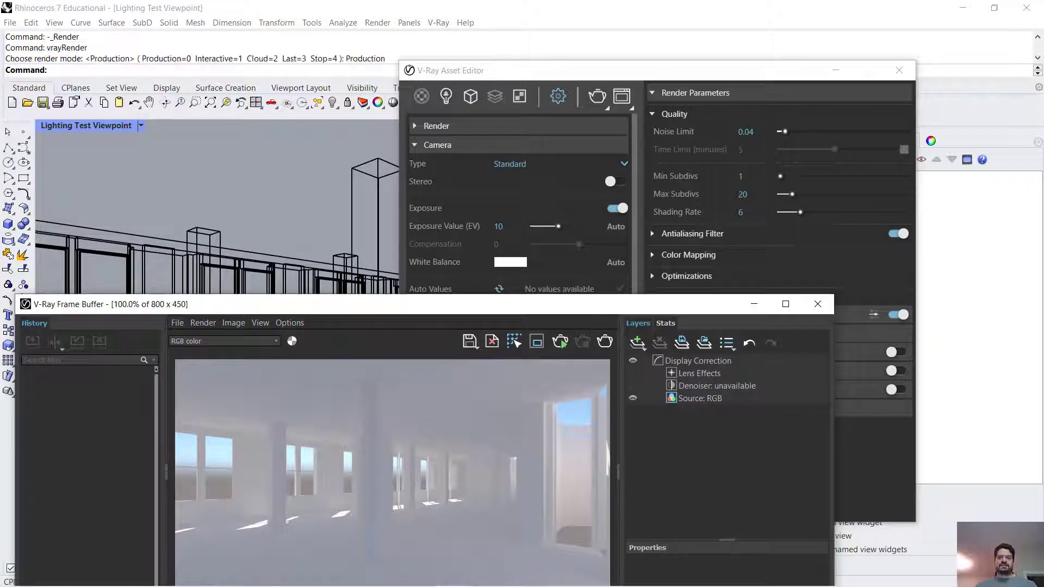
pyautogui.moveTo(648, 311); pyautogui.dragTo(667, 248)
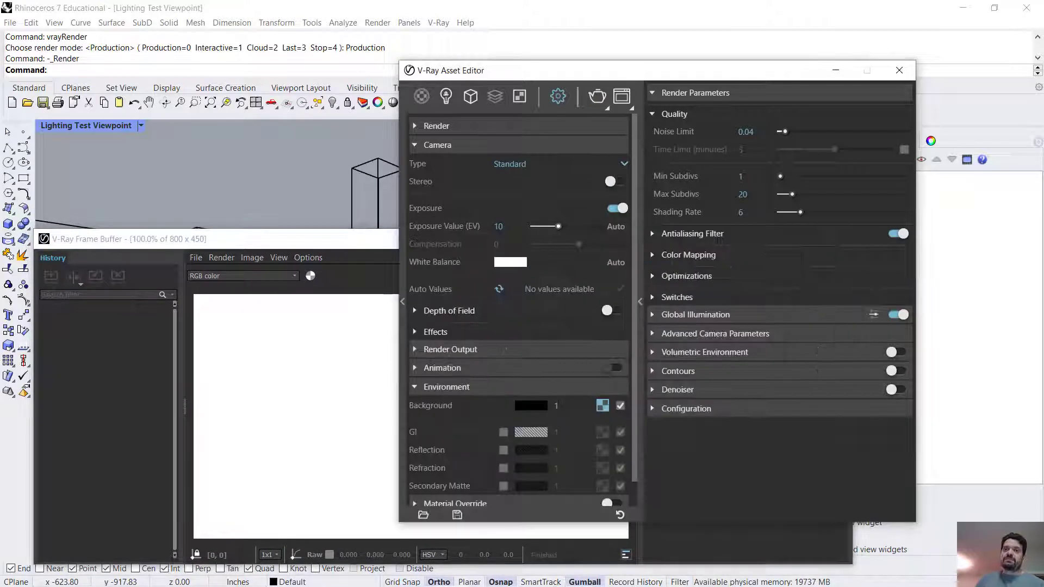
# Step: Set the camera exposure value to 16 and render the interior view again
pyautogui.moveTo(508, 226); pyautogui.dragTo(453, 241)
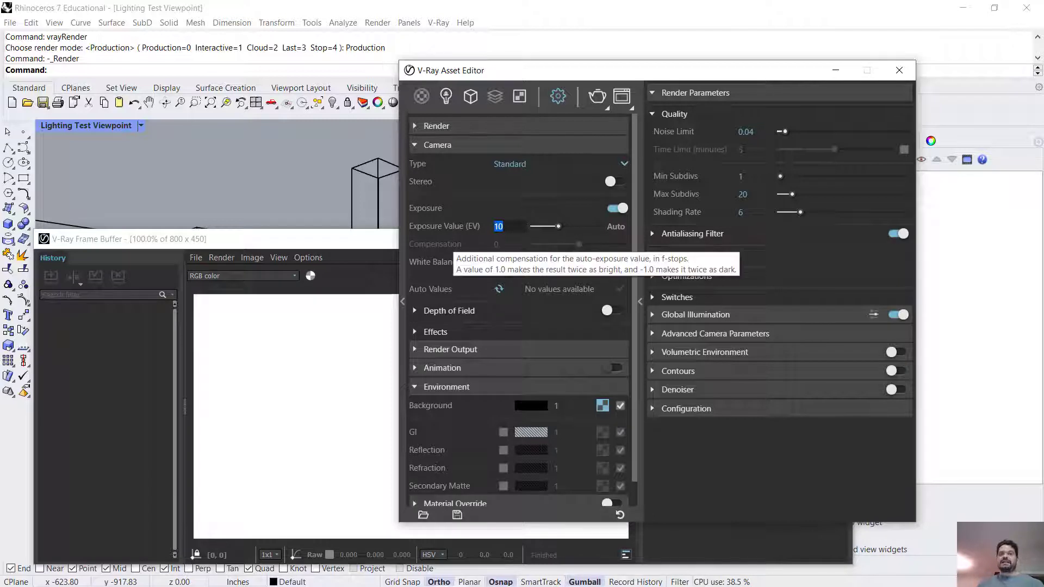
pyautogui.write('1')
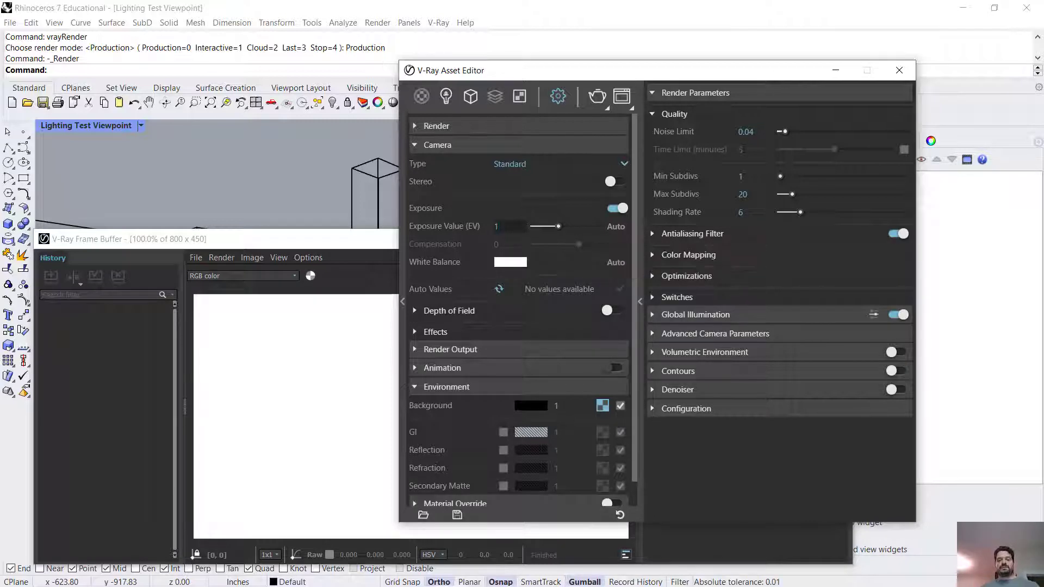
pyautogui.press('Return')
pyautogui.click(597, 97)
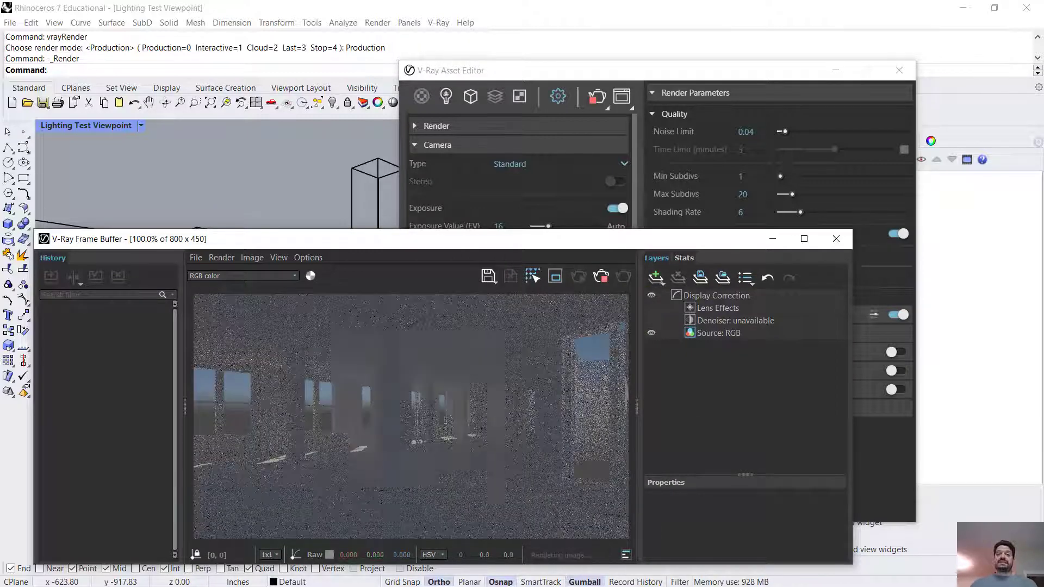
# Step: Set the camera exposure value to 13.5 and render the interior view
pyautogui.click(511, 209)
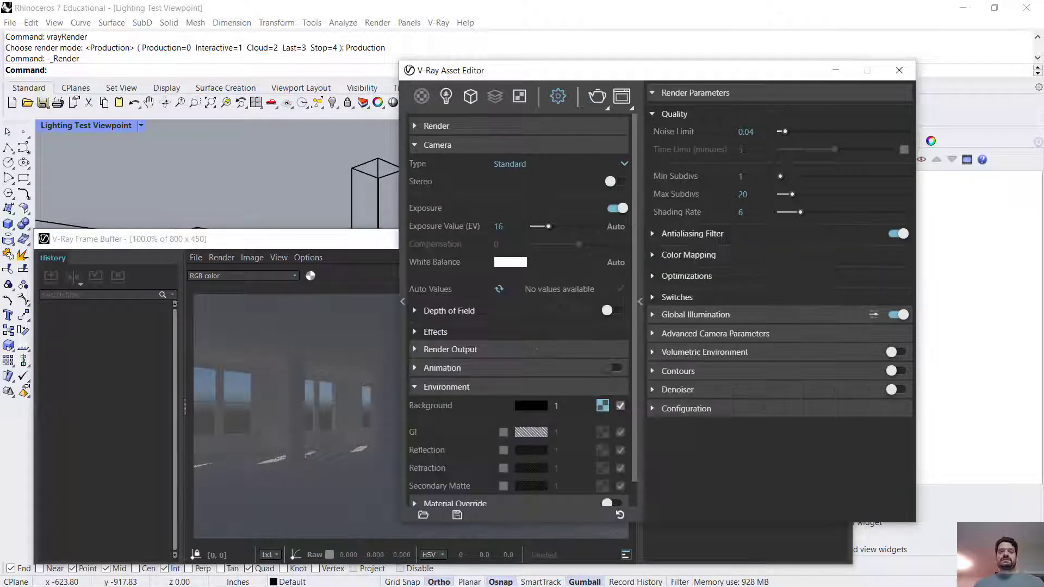
pyautogui.click(510, 226)
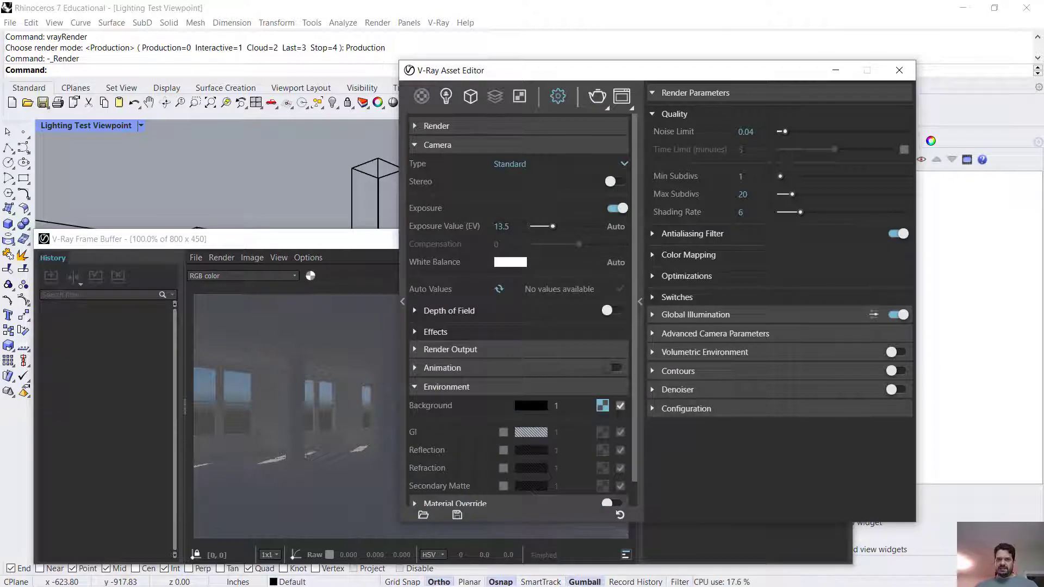
pyautogui.click(597, 96)
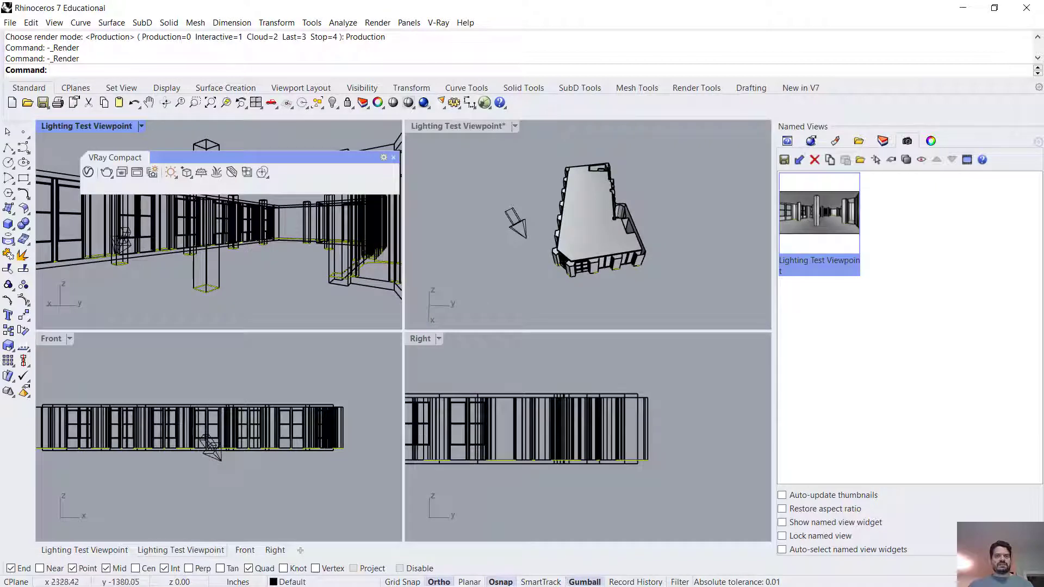
# Step: Edit the sun light's position, lowering its altitude to about 26° and turning its azimuth further towards south
pyautogui.click(513, 221)
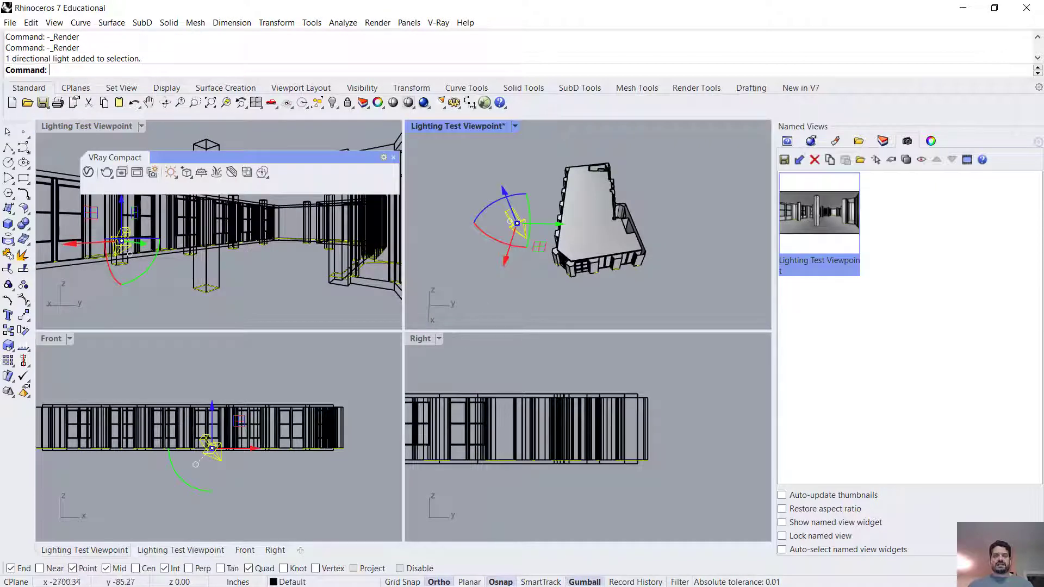
pyautogui.click(787, 140)
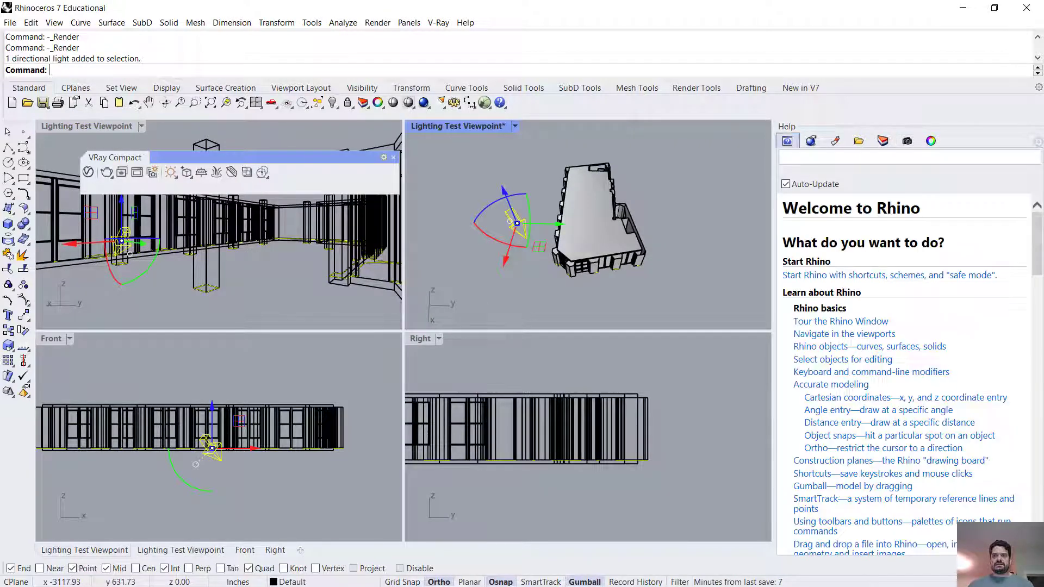
pyautogui.click(810, 141)
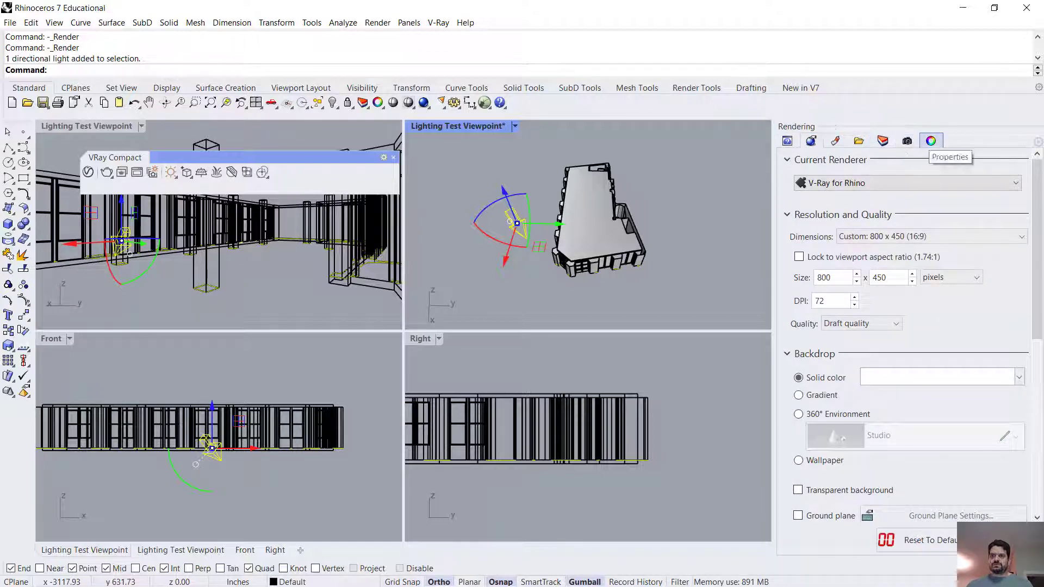
pyautogui.click(930, 141)
pyautogui.click(954, 246)
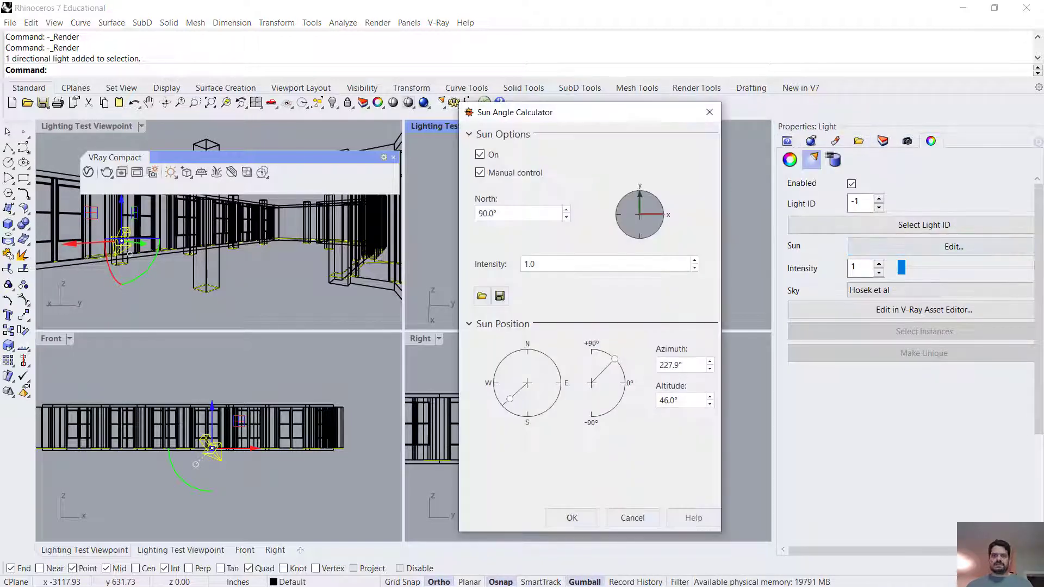
pyautogui.moveTo(614, 358); pyautogui.dragTo(621, 368)
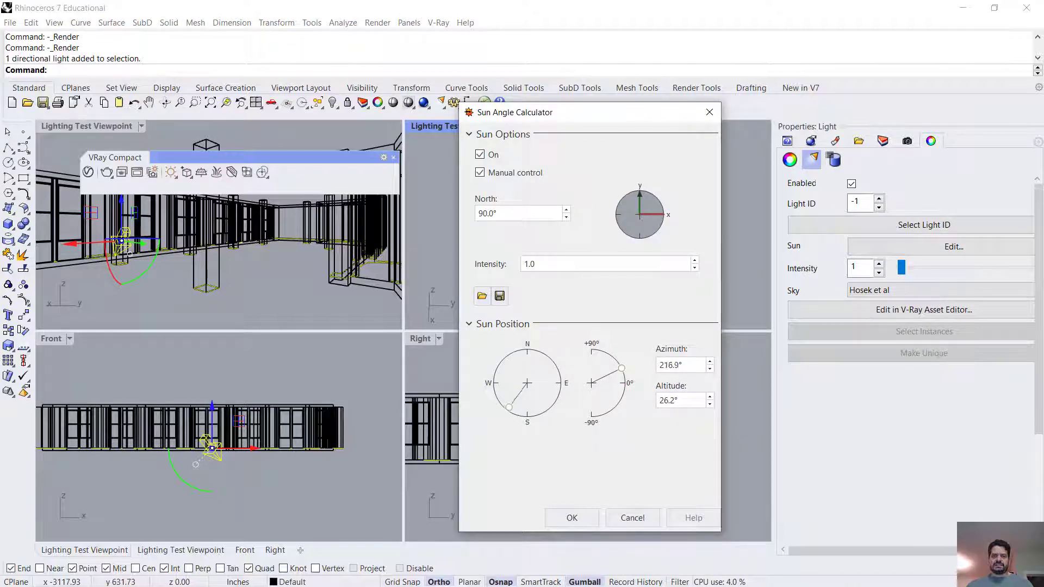
pyautogui.moveTo(509, 407); pyautogui.dragTo(518, 415)
pyautogui.click(572, 518)
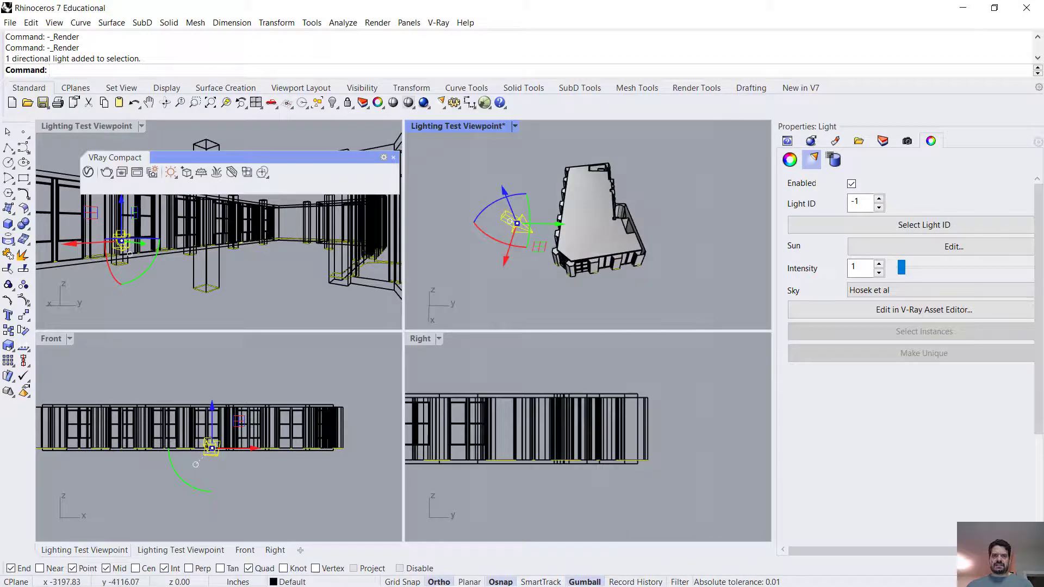
# Step: Maximize the shaded viewport, restore the Lighting Test Viewpoint in it and render the interior, moving the frame buffer fully into view
pyautogui.doubleClick(458, 126)
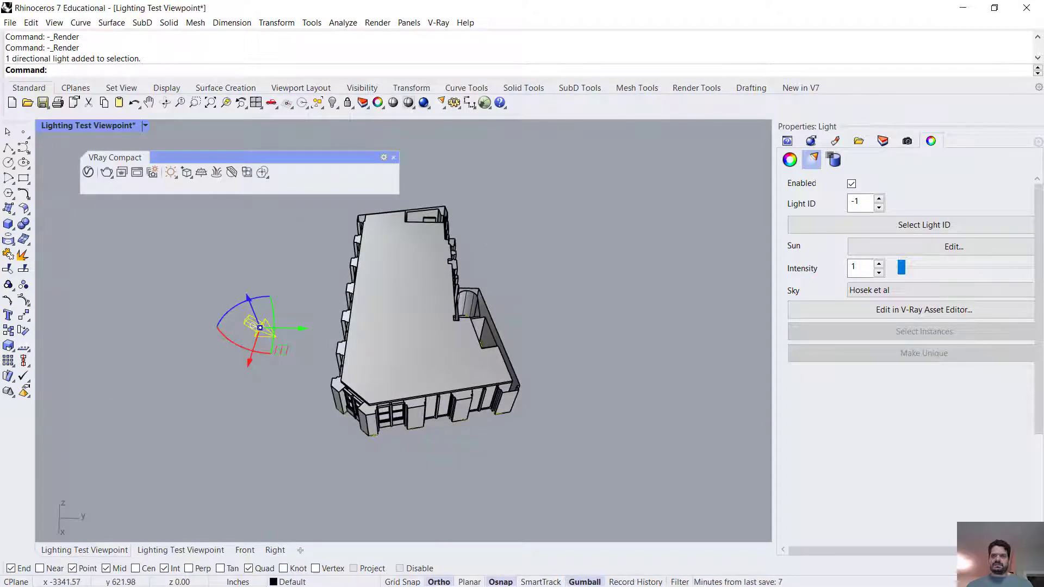
pyautogui.click(908, 140)
pyautogui.doubleClick(819, 217)
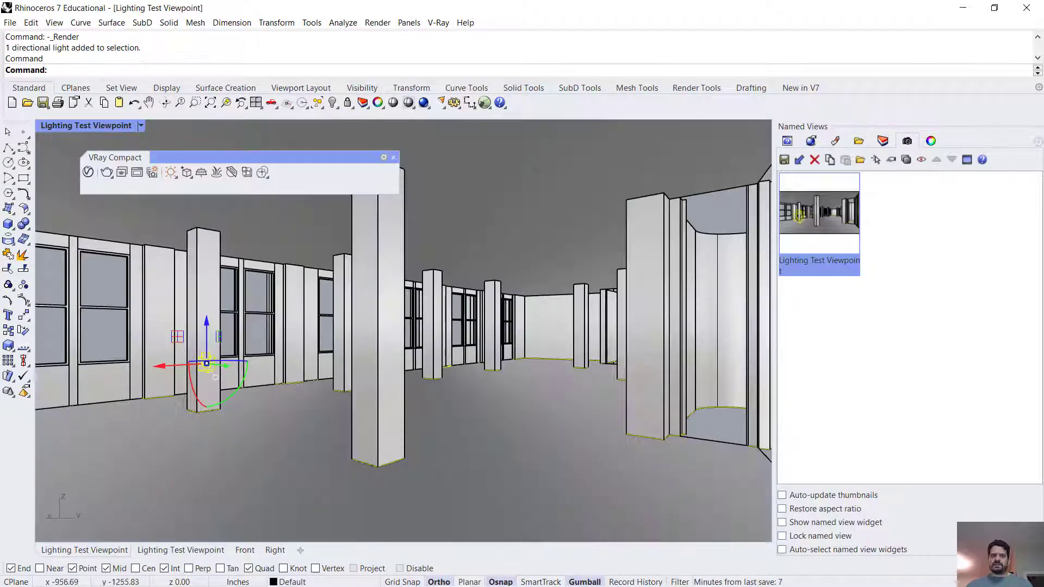
pyautogui.click(107, 172)
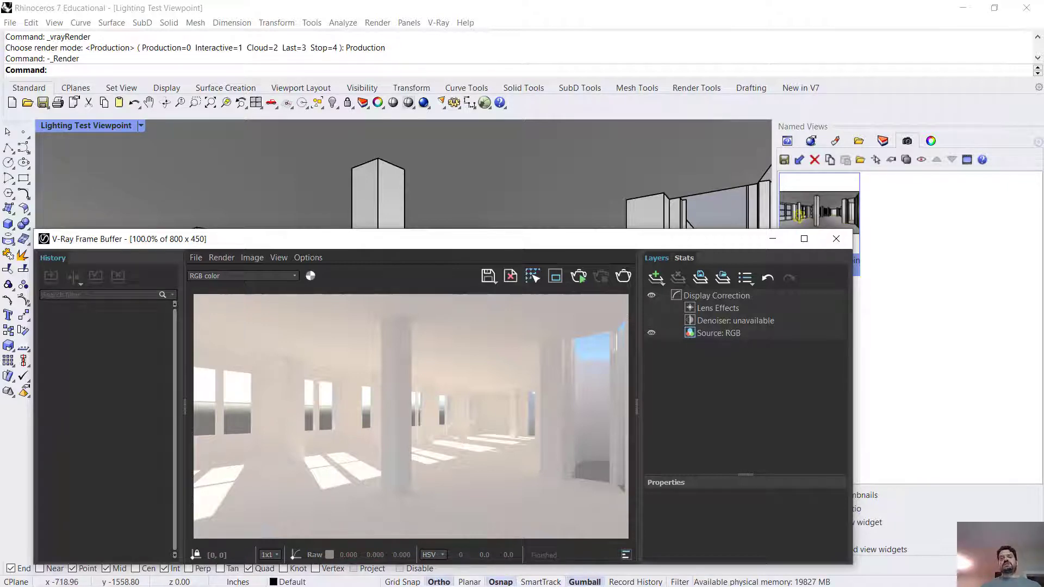
pyautogui.moveTo(682, 241); pyautogui.dragTo(695, 127)
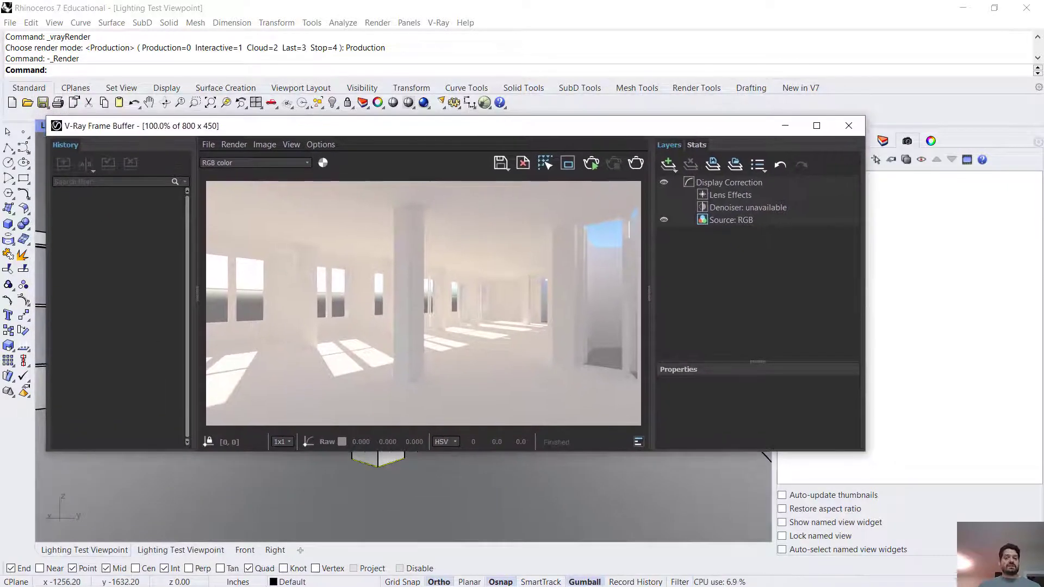